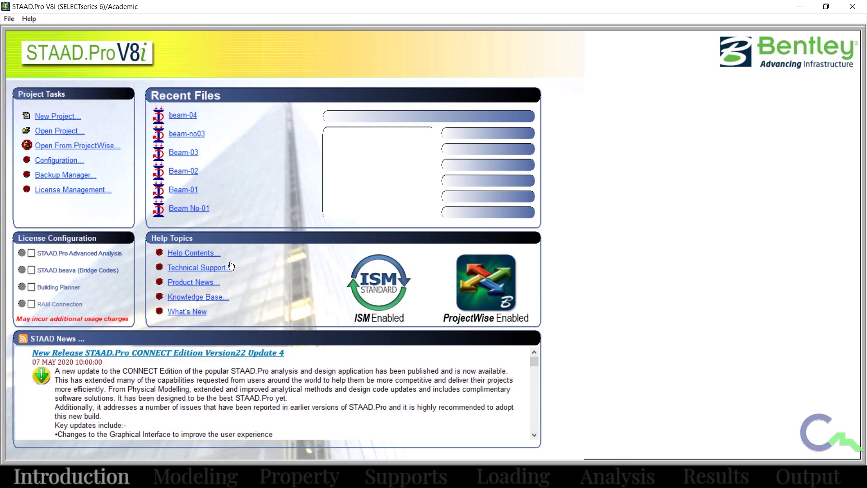
Create a new Space model named Frame-01 in metres and kilonewtons, starting with the Add Beam option
click(44, 117)
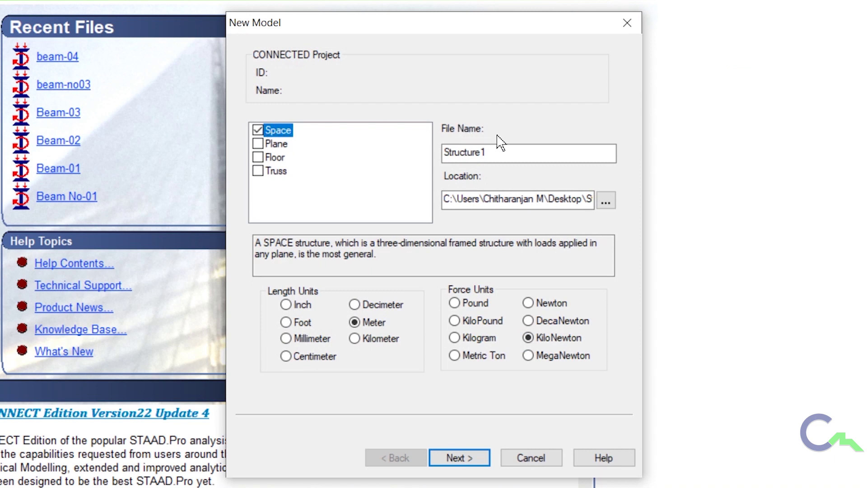
double_click(495, 149)
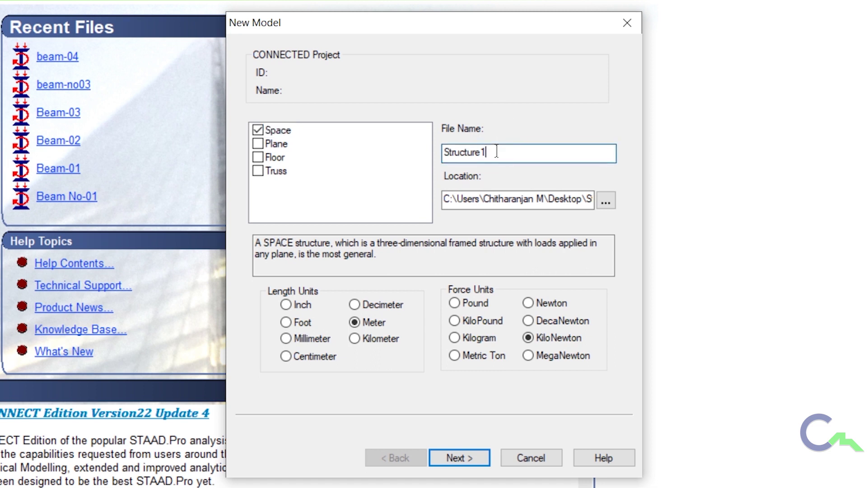
text(F)
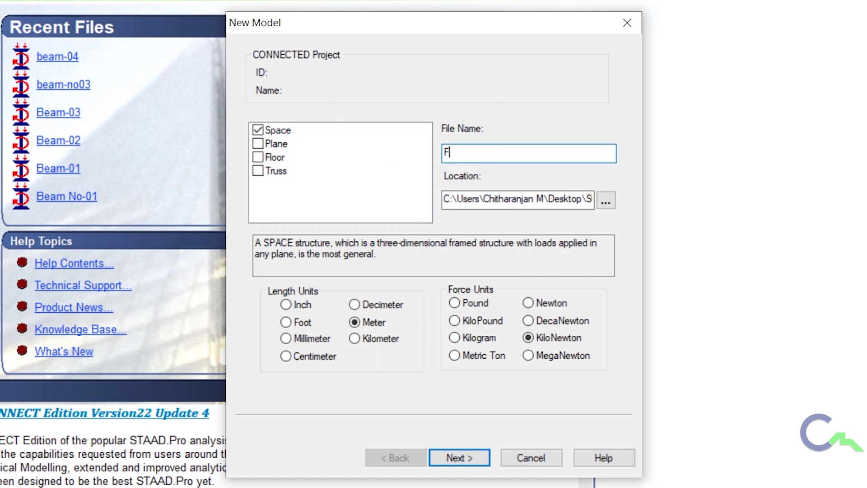
text(rA)
key(BackSpace)
text(ame-01)
click(472, 462)
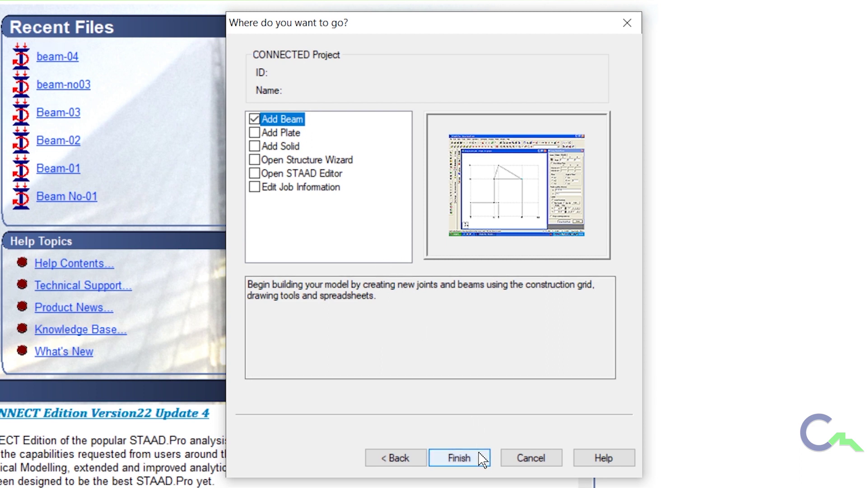
click(459, 458)
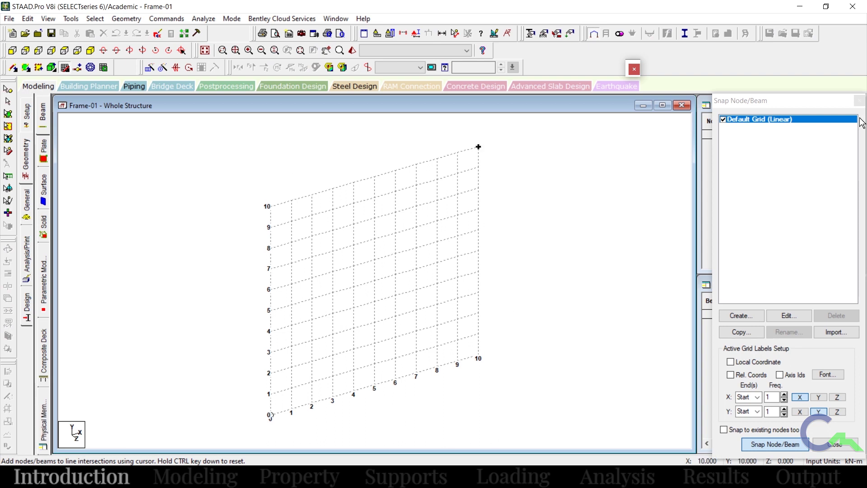
Close and reopen the beam snap grid, showing the default linear grid from the front
click(861, 103)
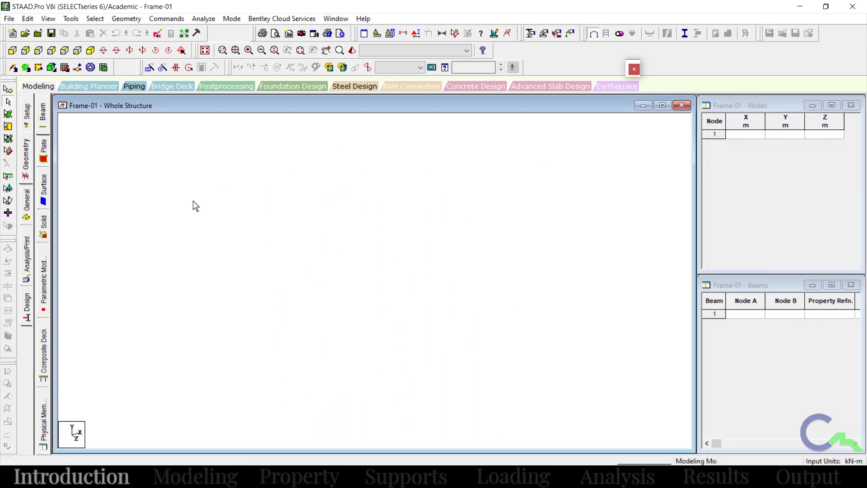
click(66, 67)
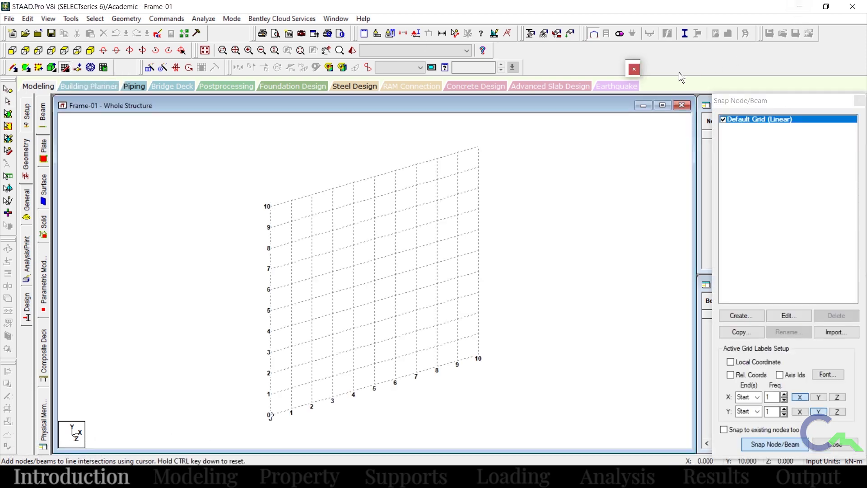
click(635, 70)
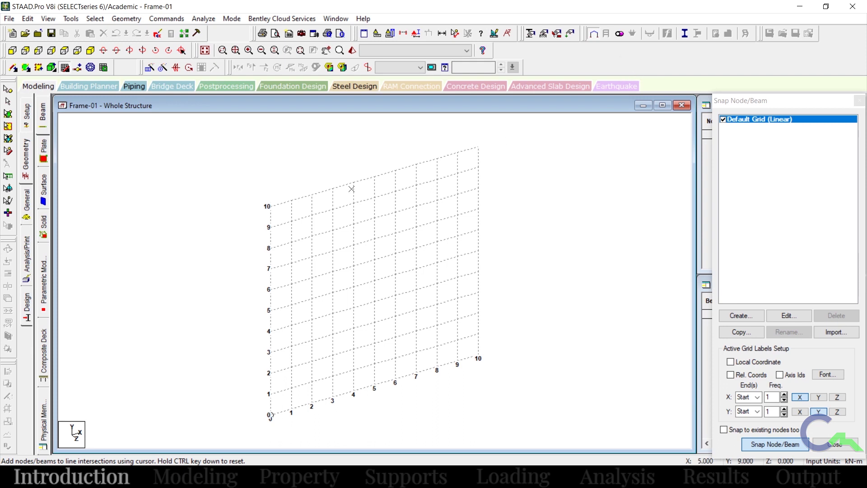
click(15, 53)
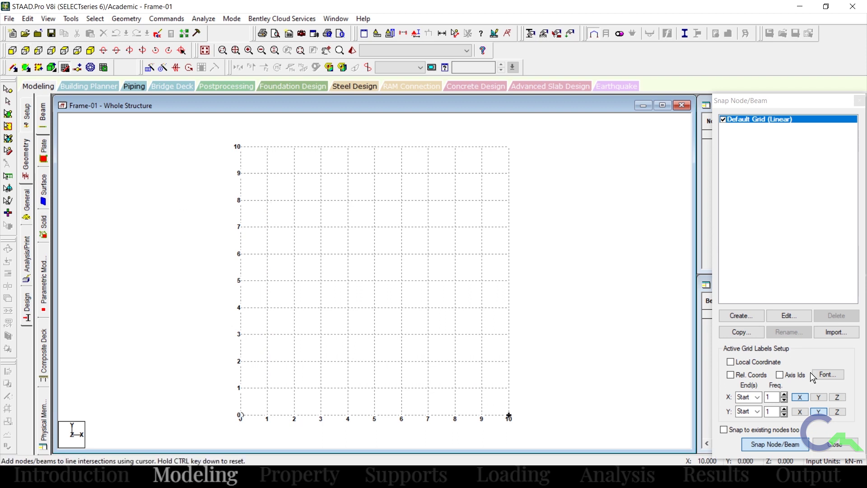
drag(776, 103, 768, 43)
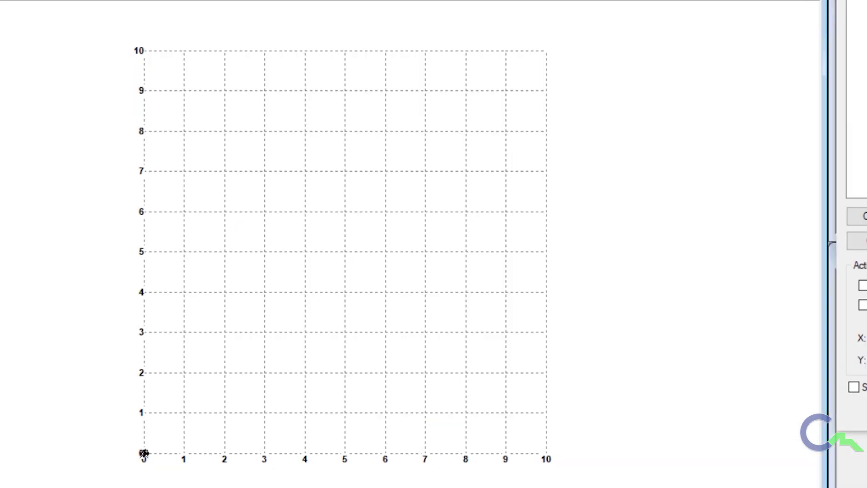
Draw three connected beams through grid points (0, 0), (0, 6), (4, 6) and (4, 2), and close the snap grid
click(143, 453)
click(144, 453)
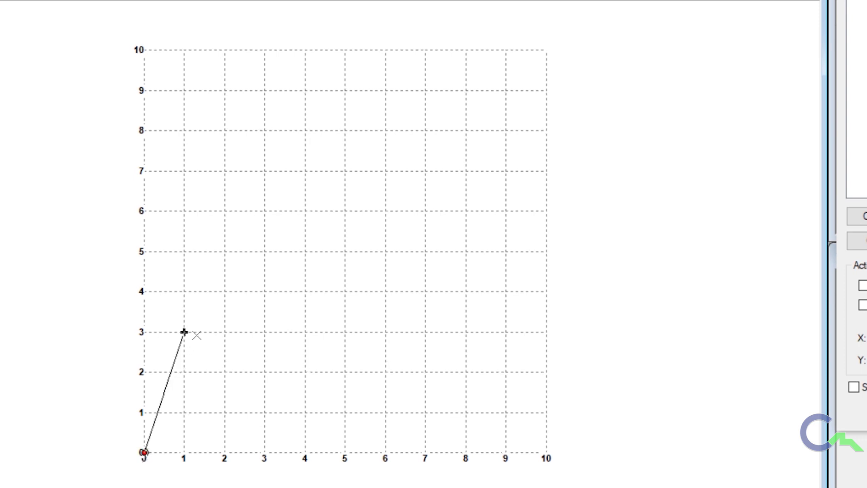
click(144, 211)
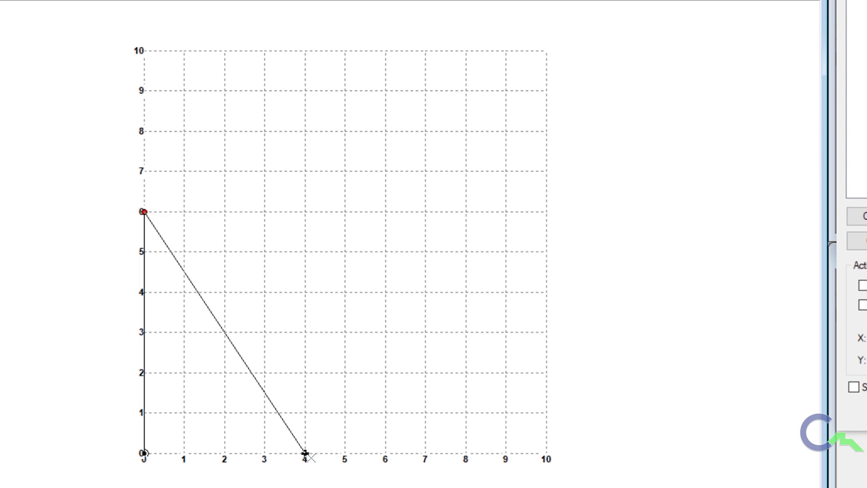
click(305, 211)
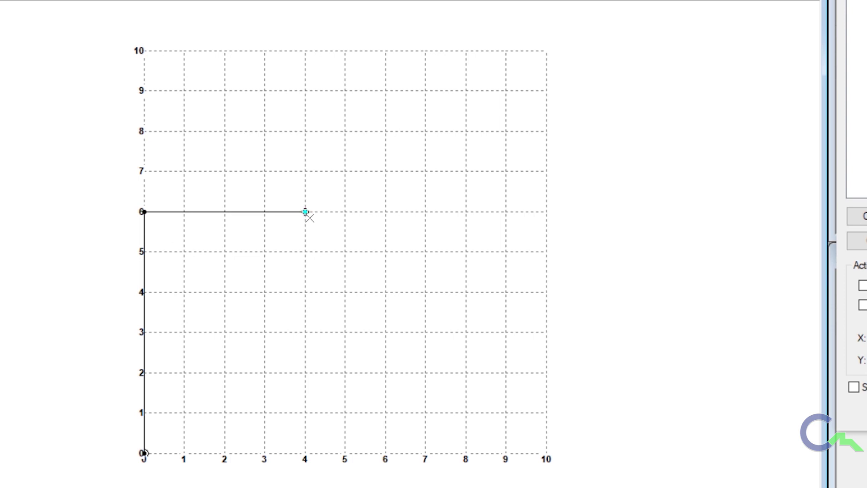
click(304, 372)
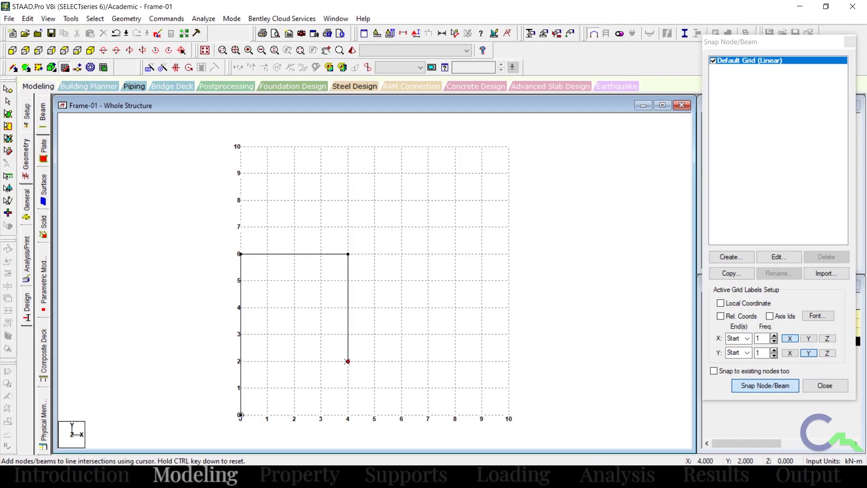
click(785, 387)
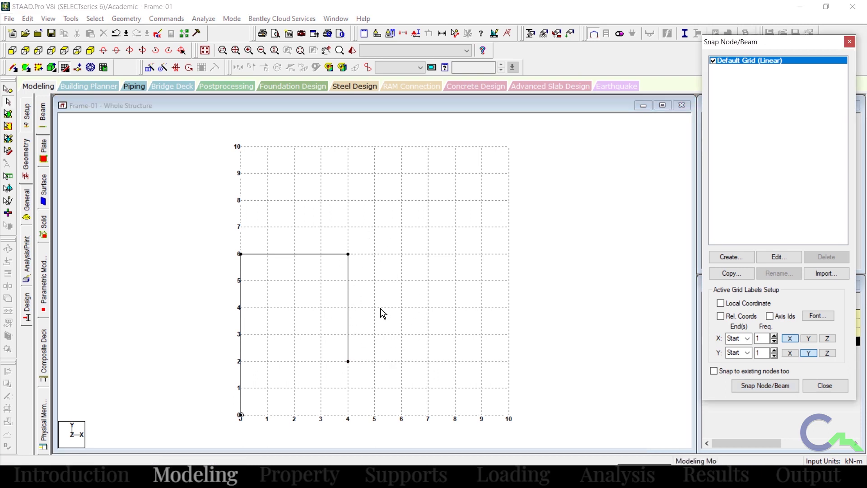
click(850, 43)
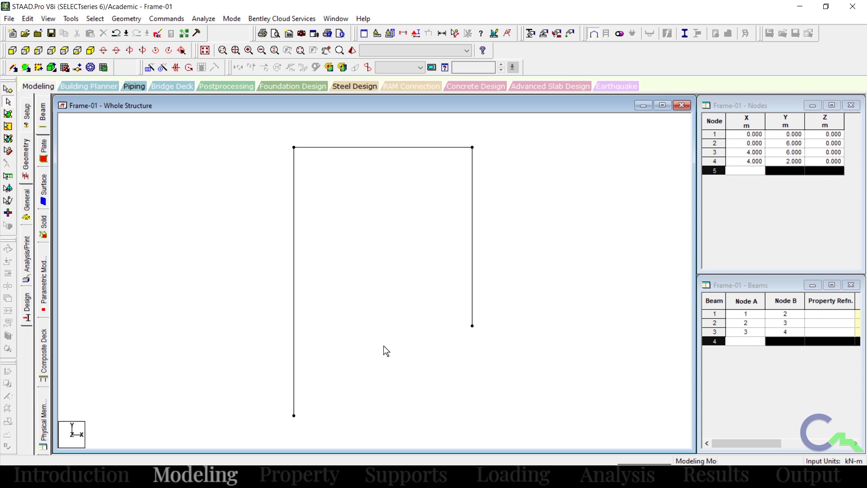
Display the beam dimensions for the whole view and remove them again
click(441, 35)
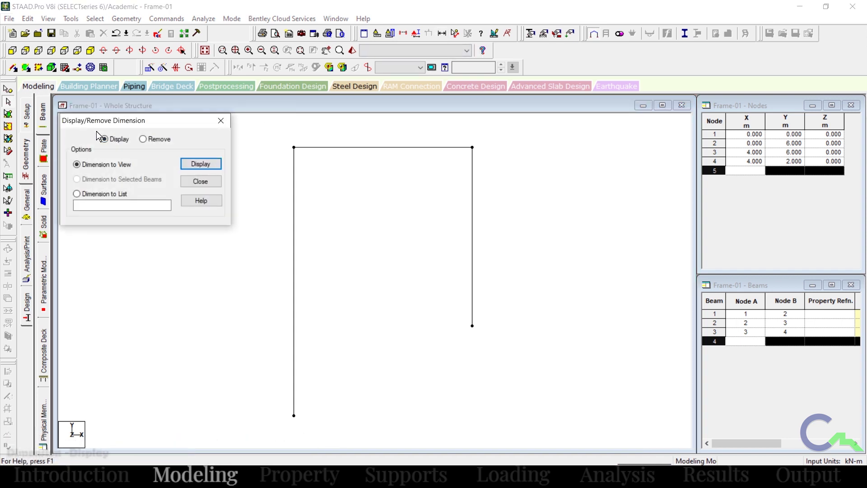
click(201, 163)
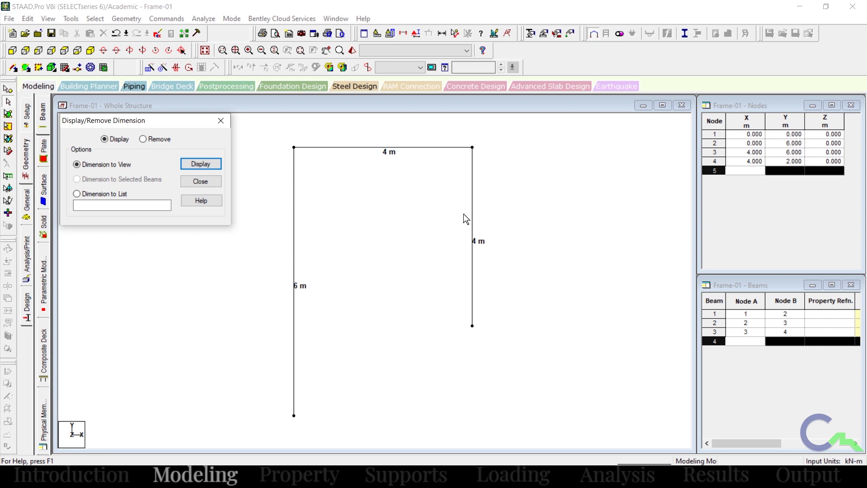
click(146, 139)
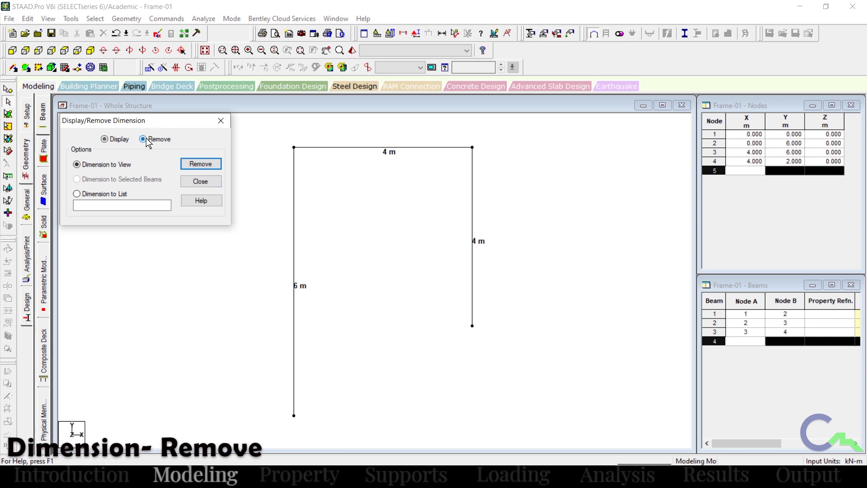
click(201, 165)
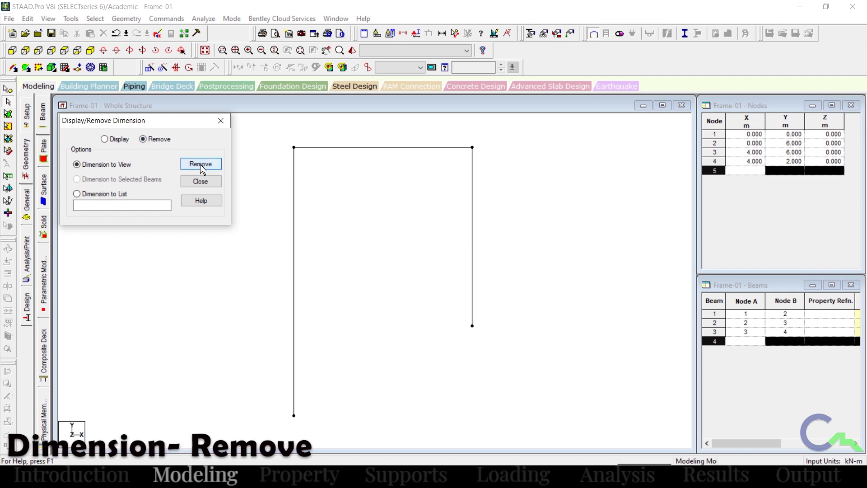
click(224, 120)
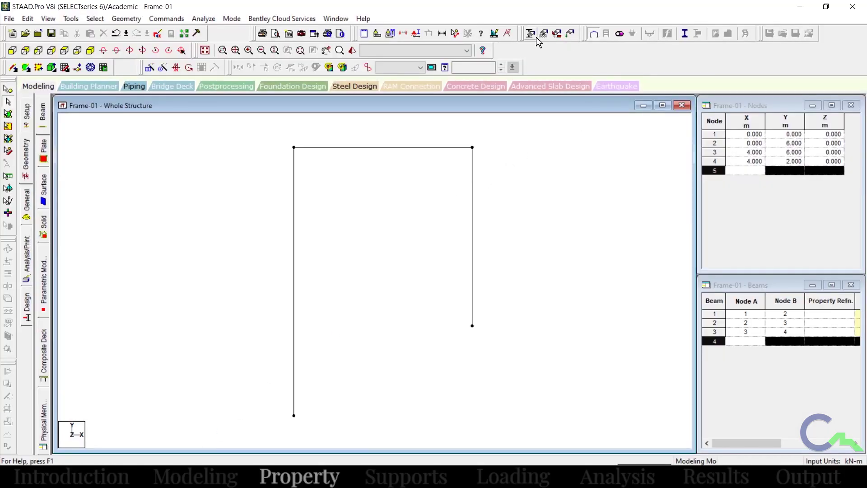
Define a rectangular concrete section with YD 0.3 m and ZD 0.3 m
click(533, 34)
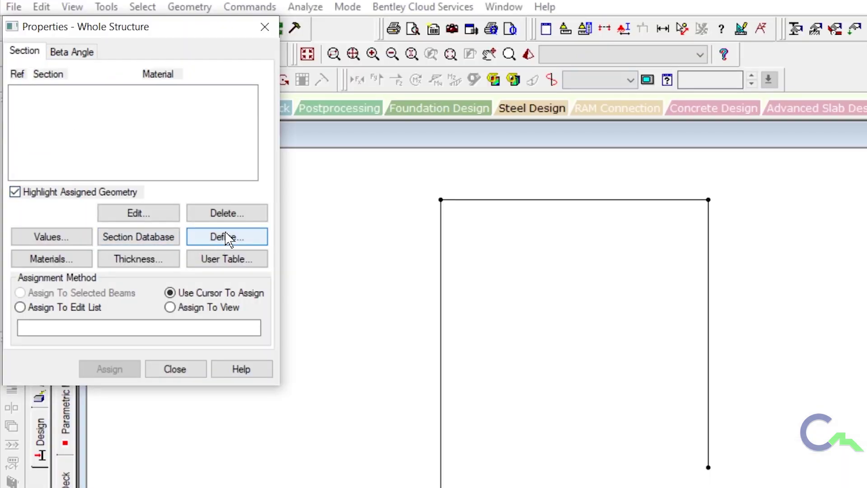
click(227, 238)
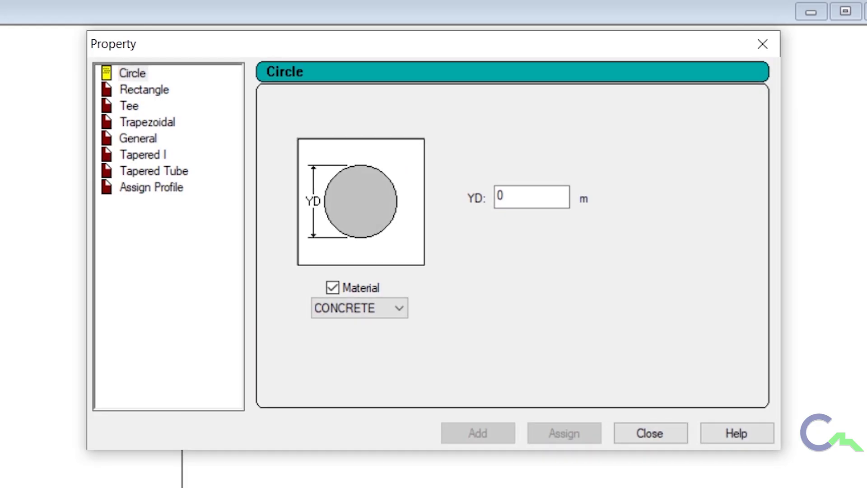
click(149, 94)
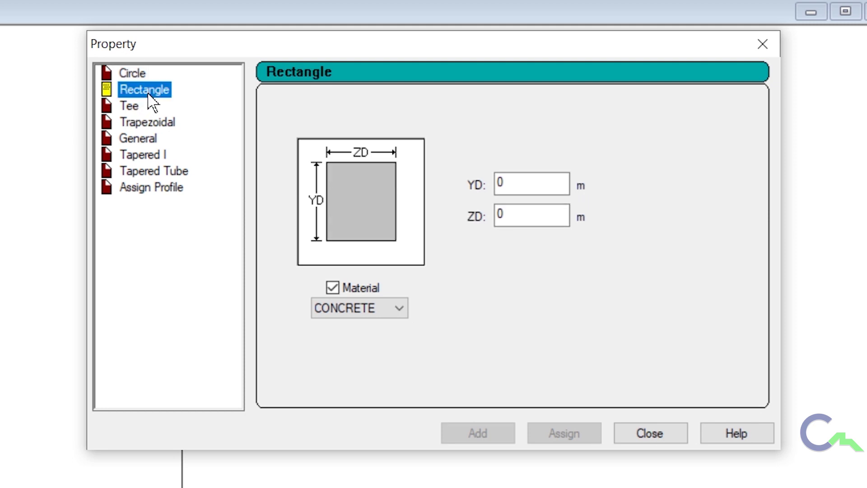
double_click(520, 185)
text(0.3)
double_click(531, 219)
text(0.3)
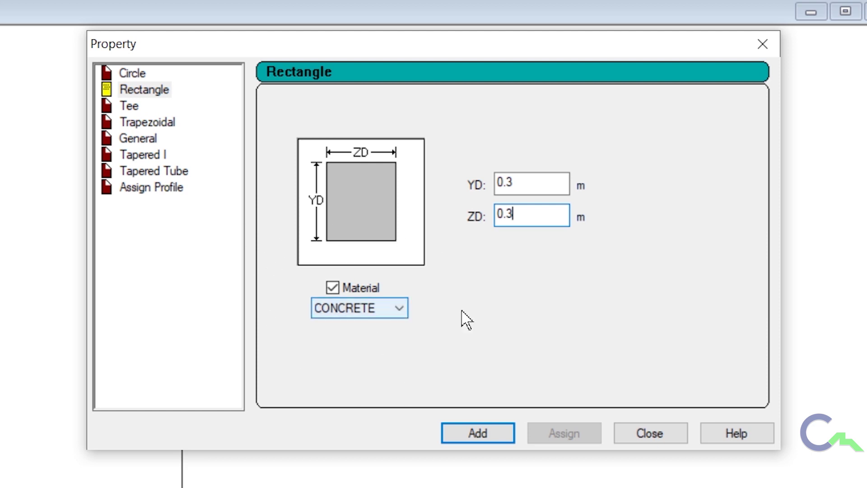
click(497, 440)
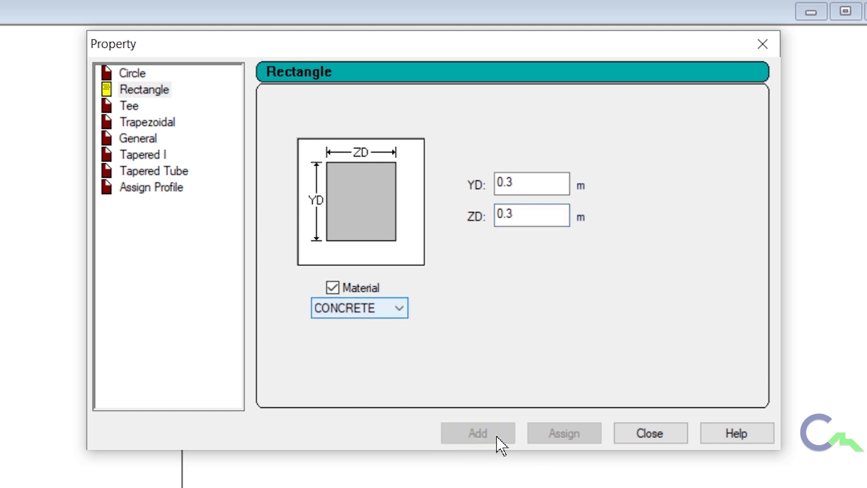
click(650, 434)
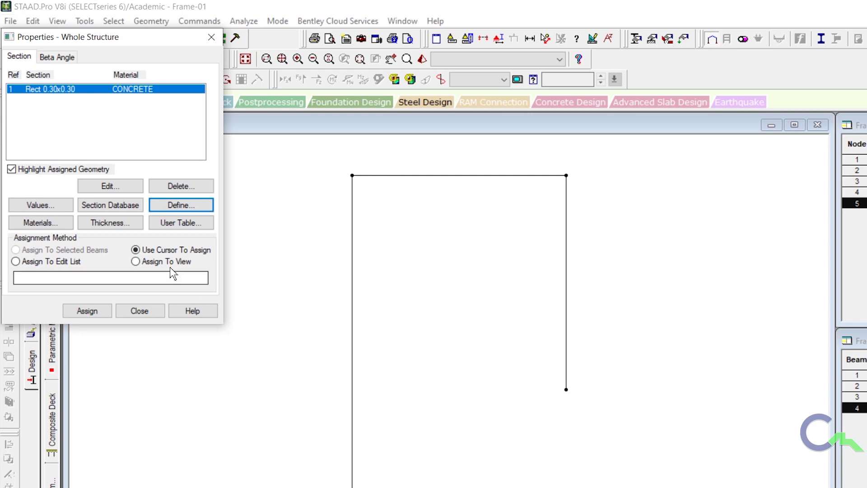
Assign the 0.30x0.30 rectangular section to all beams in the view and clear the beam selection
click(135, 262)
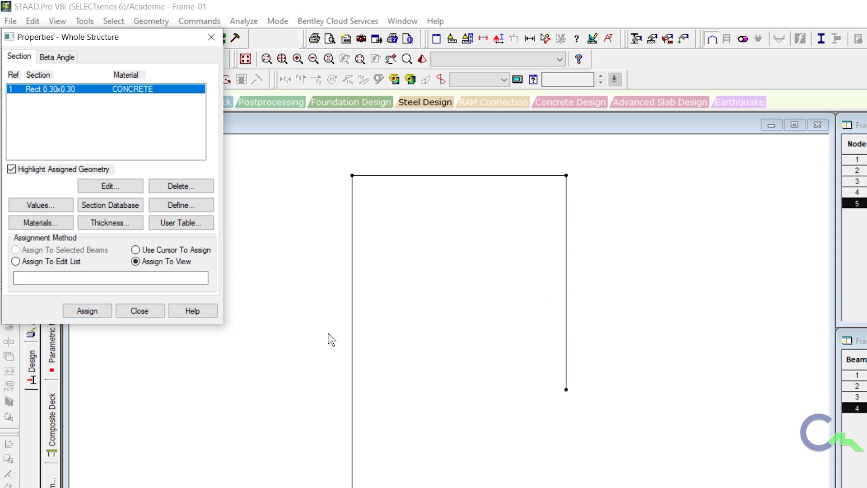
click(62, 89)
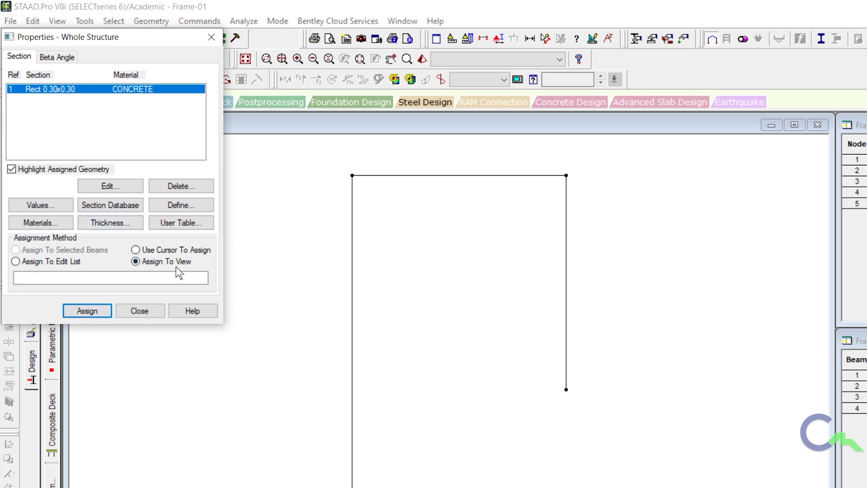
click(82, 312)
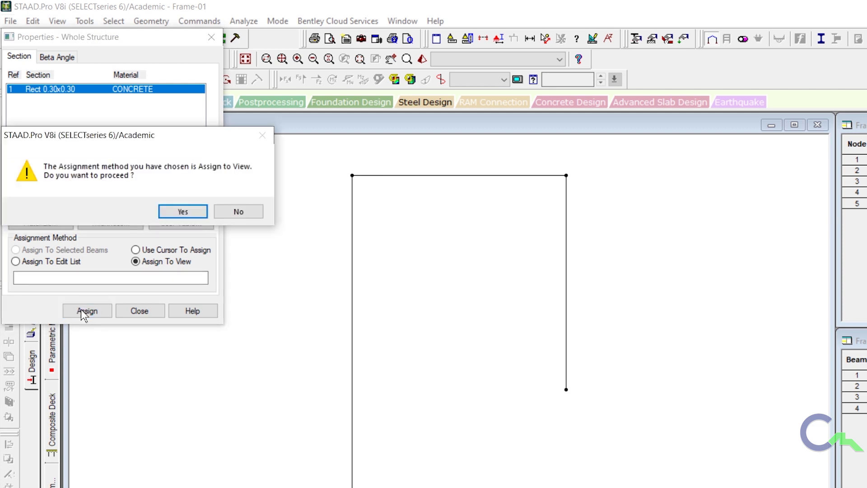
click(167, 216)
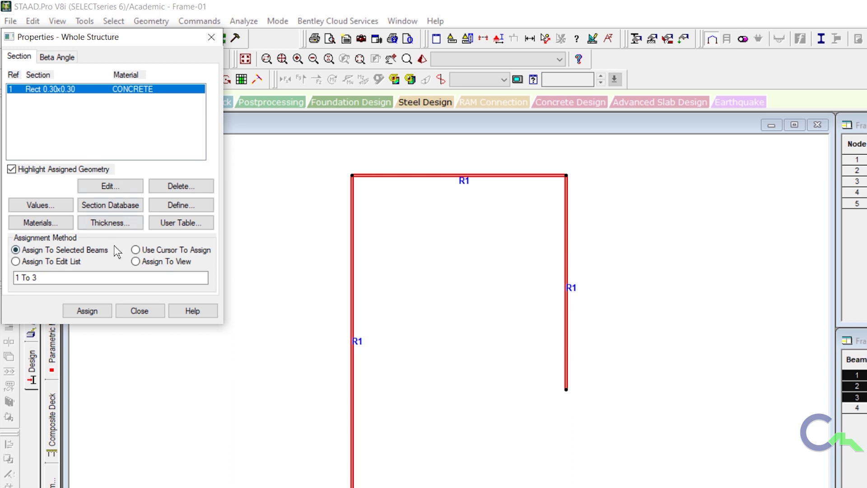
click(132, 313)
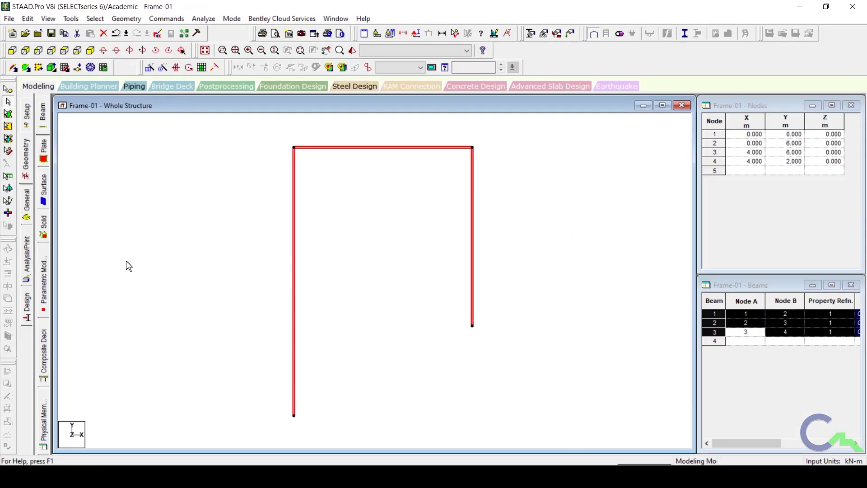
click(126, 261)
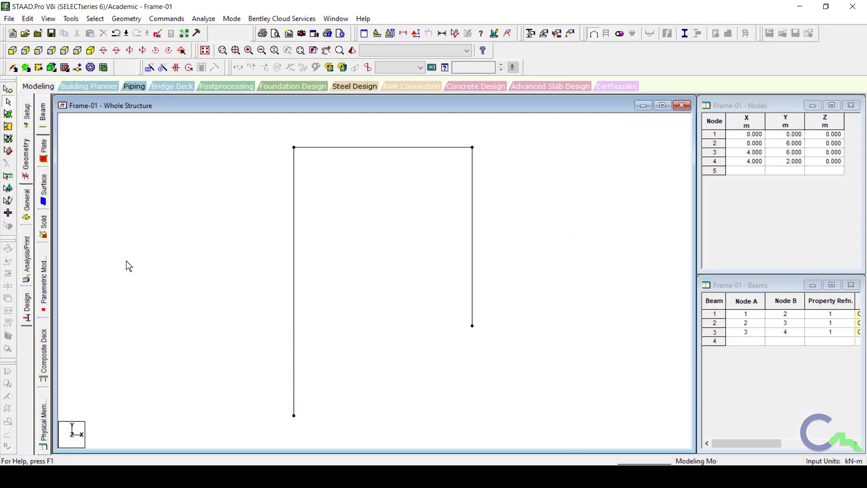
Open the 3D rendered view and inspect the frame with its assigned sections from another angle
click(356, 53)
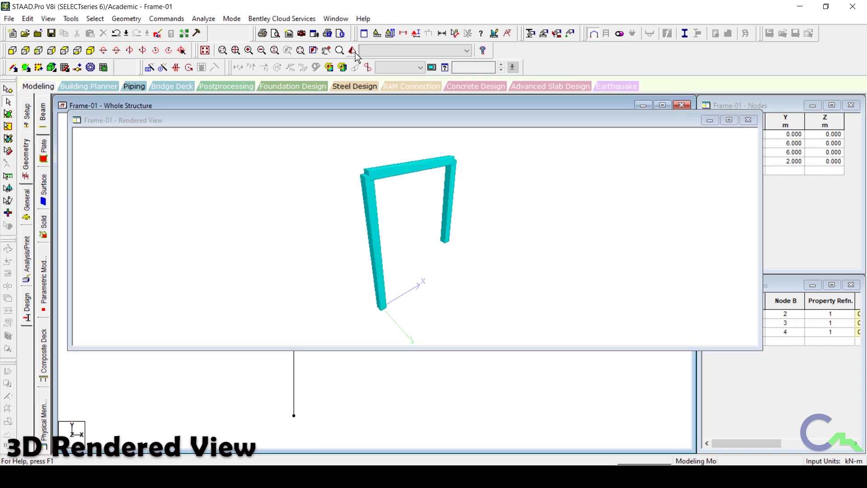
drag(364, 284, 650, 181)
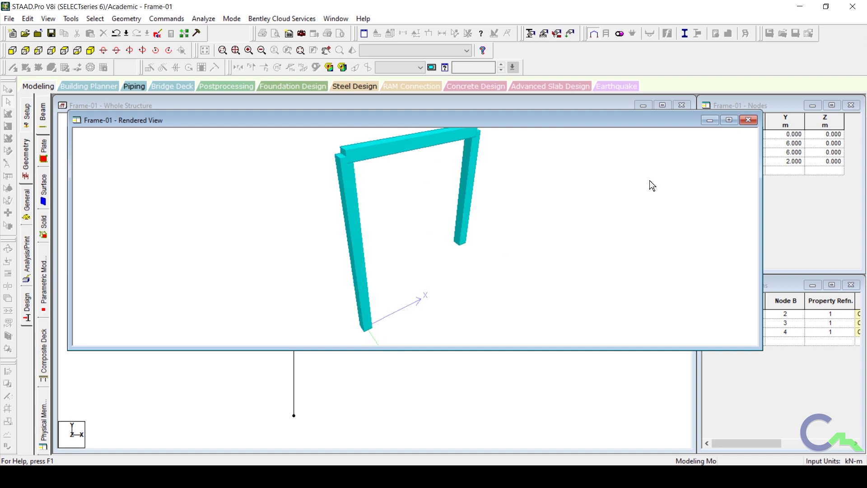
Close the rendered view and create a fixed support for the structure
click(748, 120)
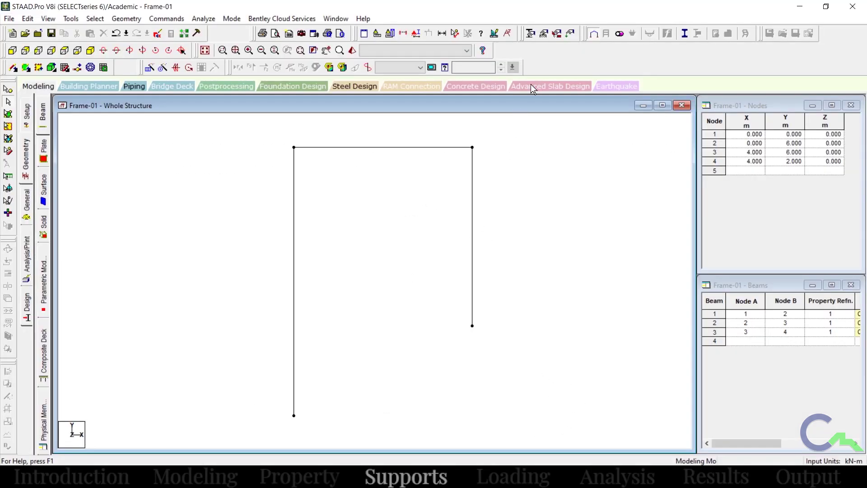
click(545, 34)
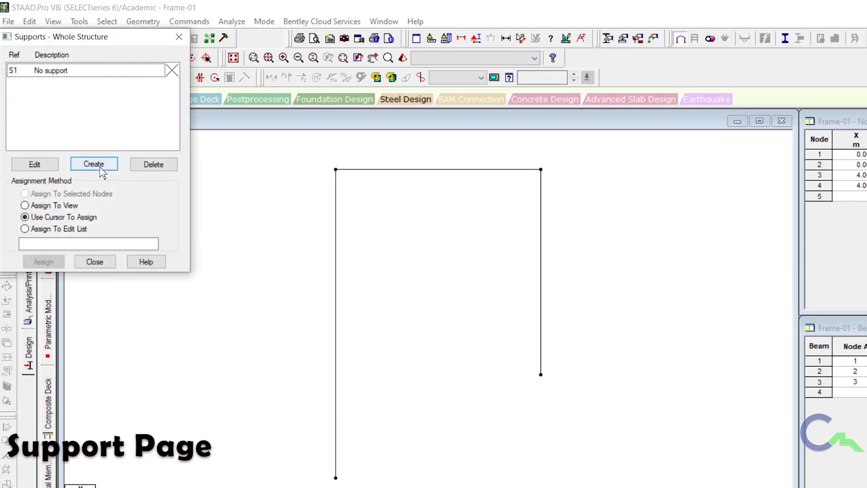
click(100, 167)
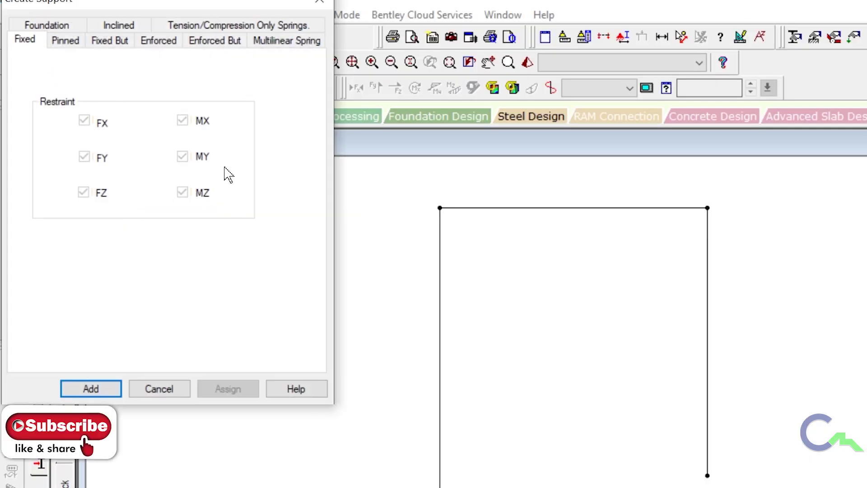
click(88, 391)
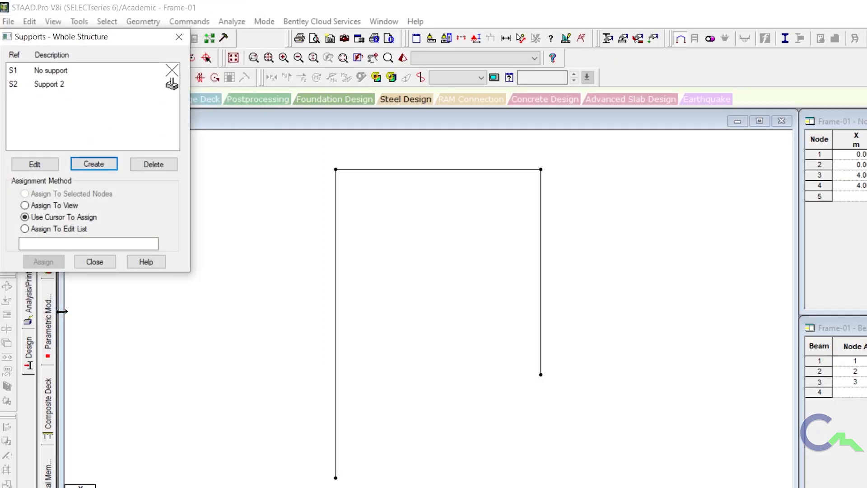
Assign the fixed support to the base nodes of both columns, nodes 1 and 4, and close the support definitions
click(54, 89)
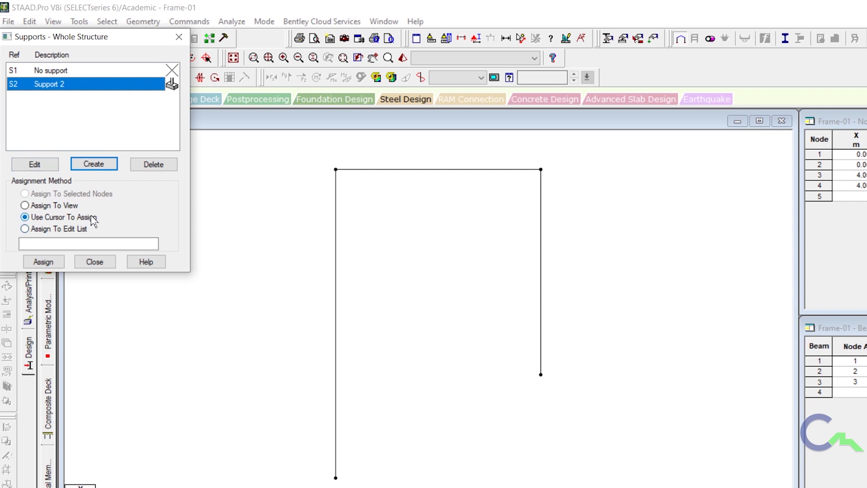
click(57, 264)
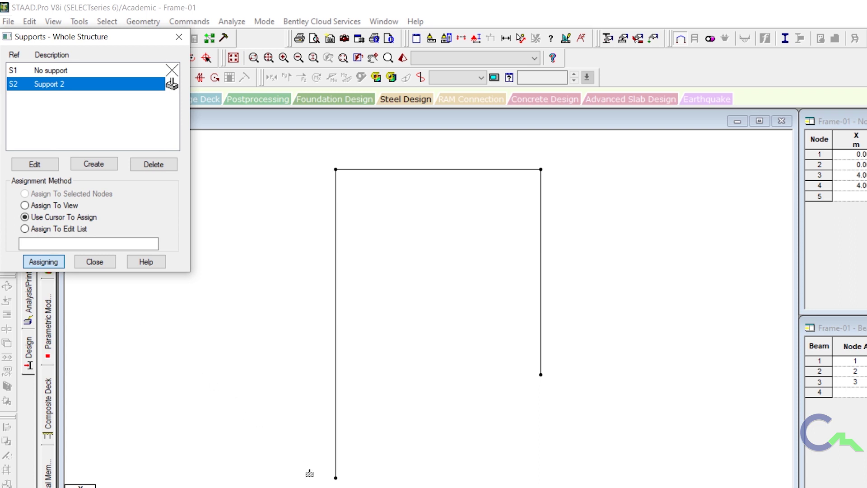
click(337, 479)
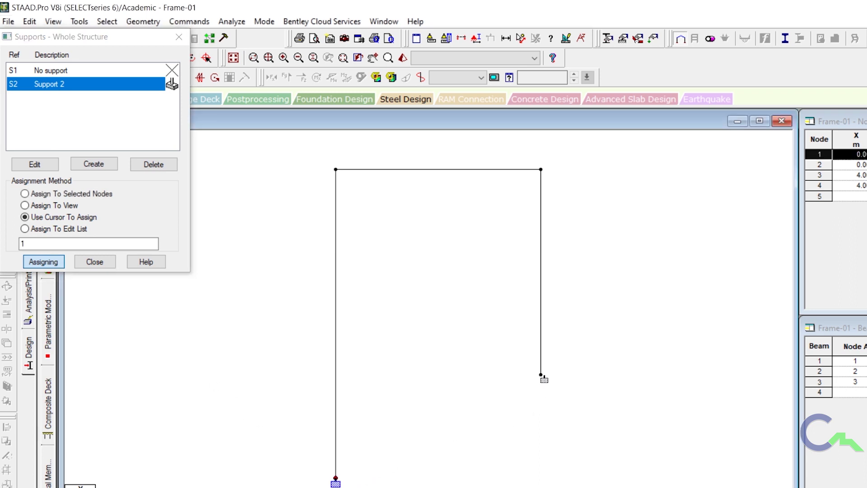
click(541, 375)
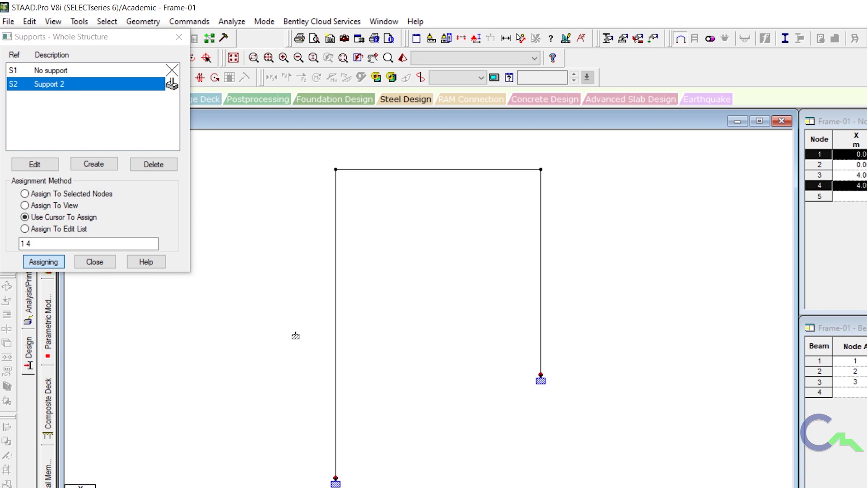
click(53, 265)
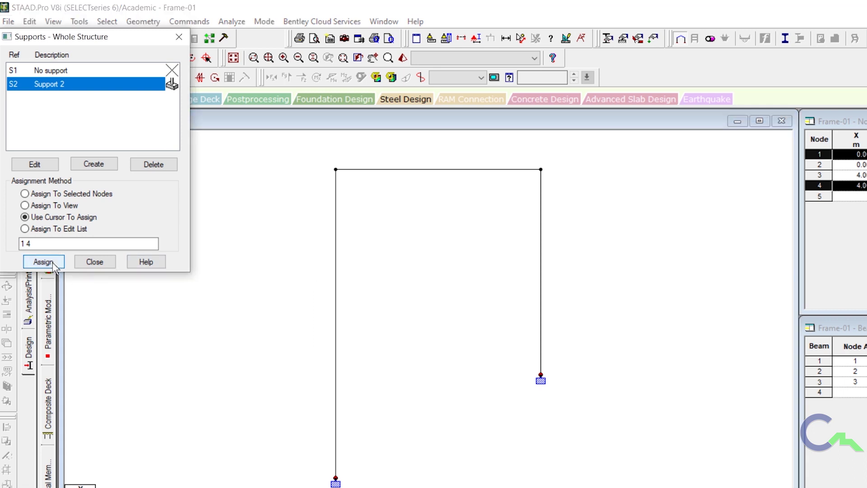
click(86, 262)
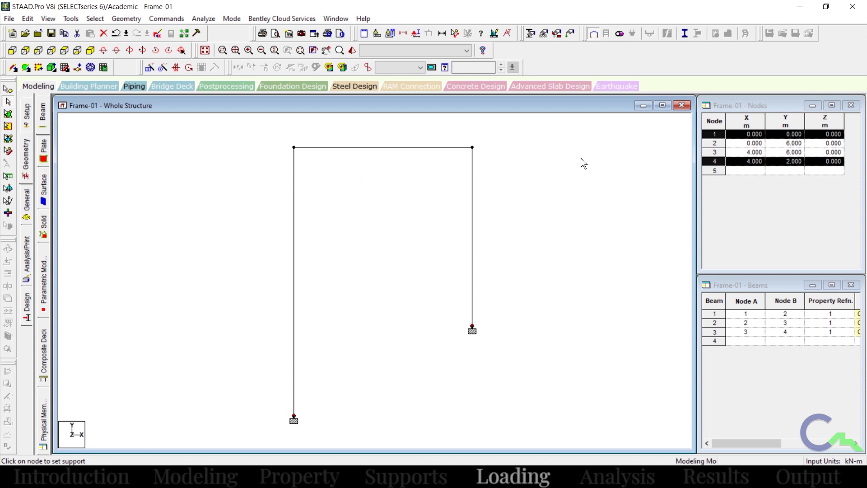
Create primary load case 1 titled LOAD CASE 1 with loading type None
click(572, 35)
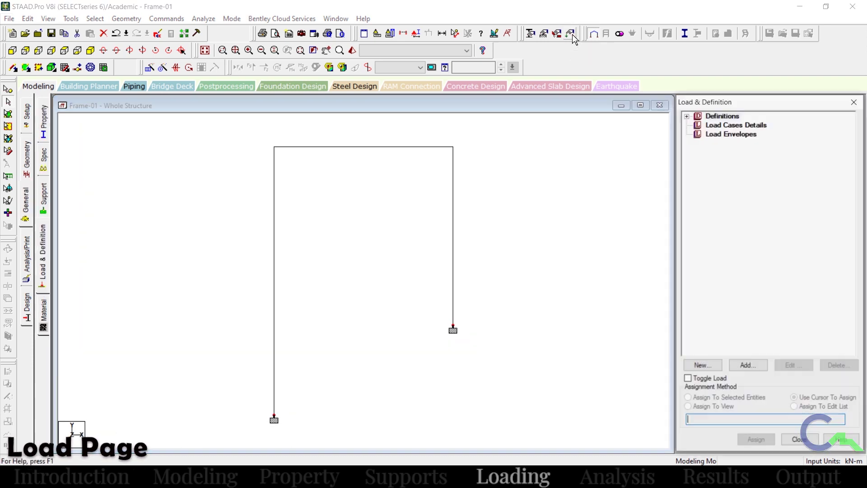
click(736, 125)
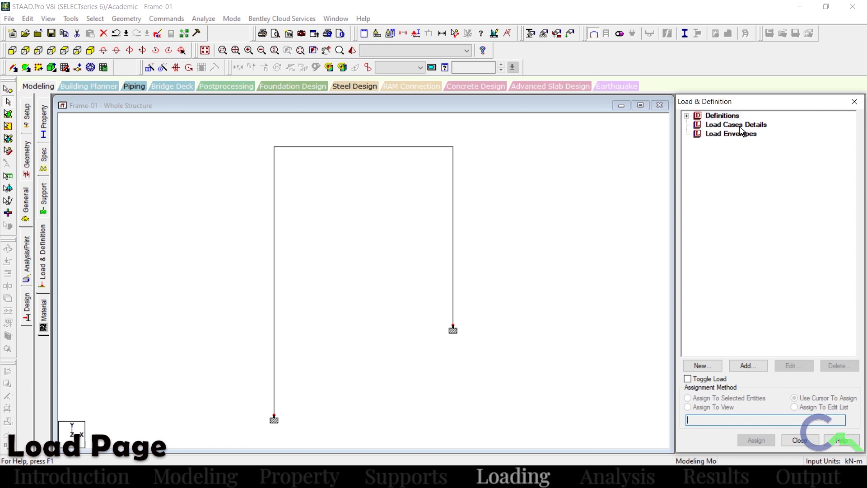
click(754, 364)
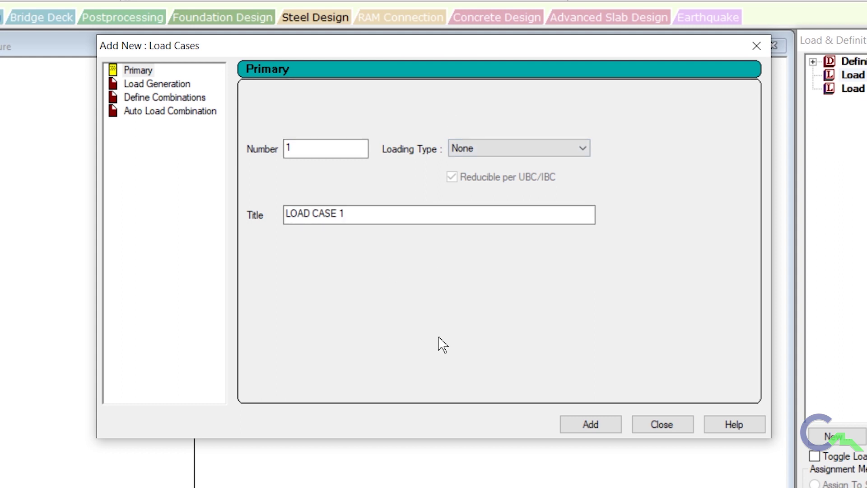
click(578, 426)
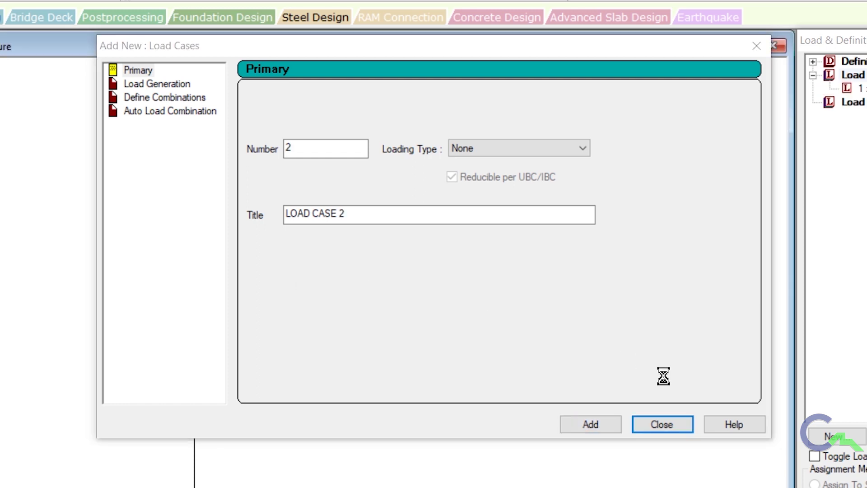
click(662, 425)
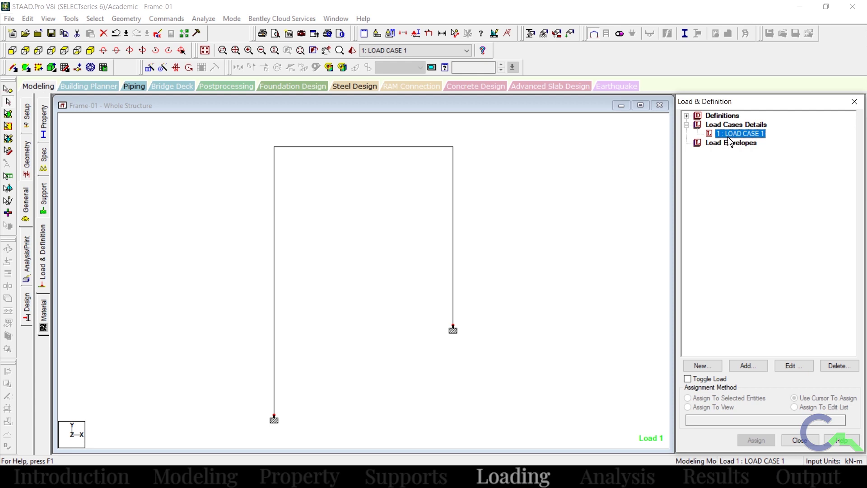
Add a uniform member force of -24 kN/m in the GY direction to LOAD CASE 1
click(748, 366)
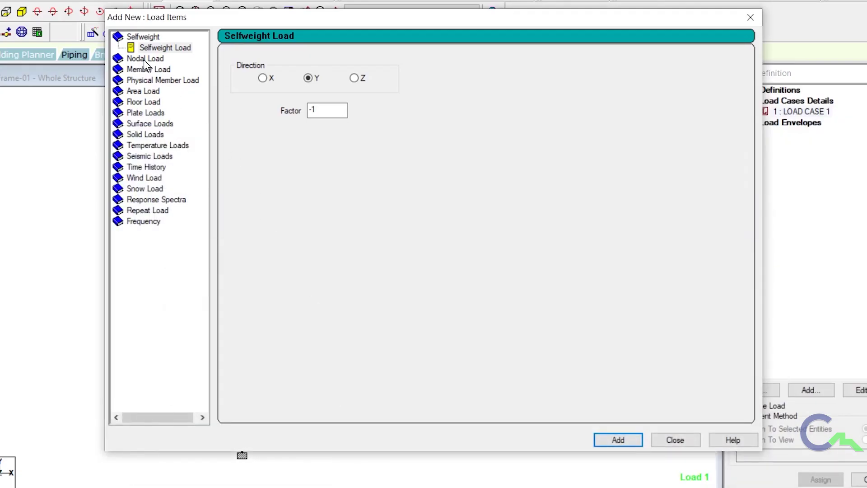
click(144, 70)
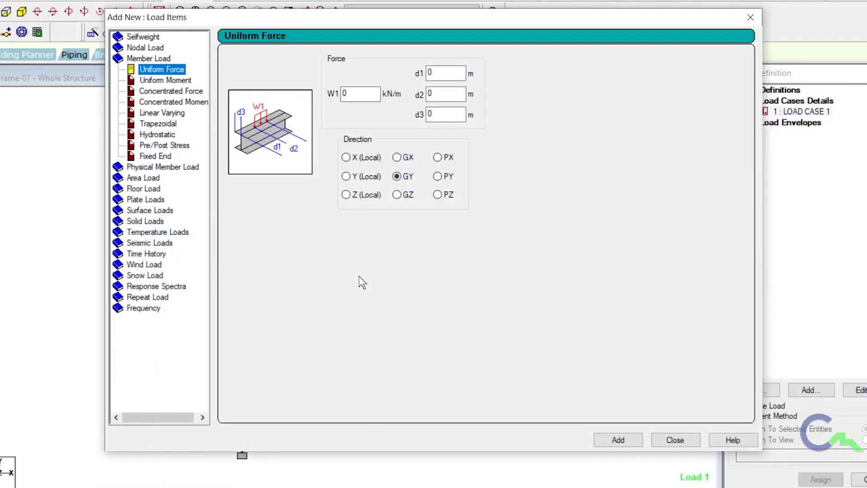
click(348, 94)
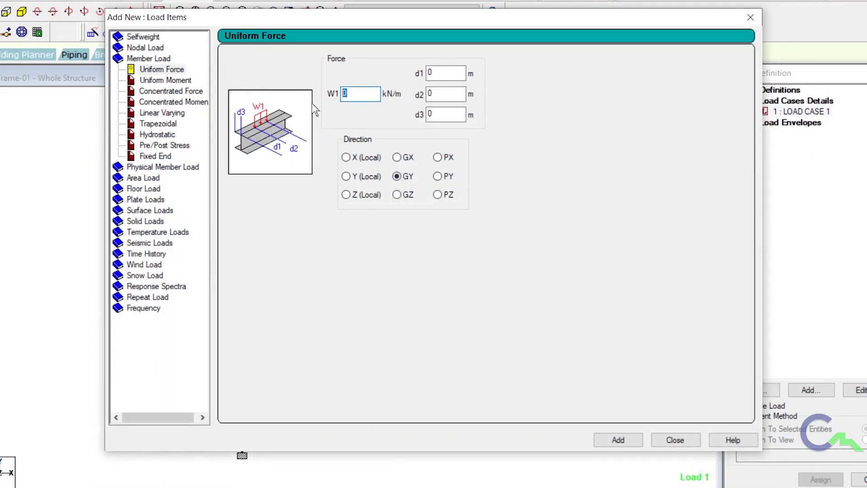
text(-24)
click(630, 440)
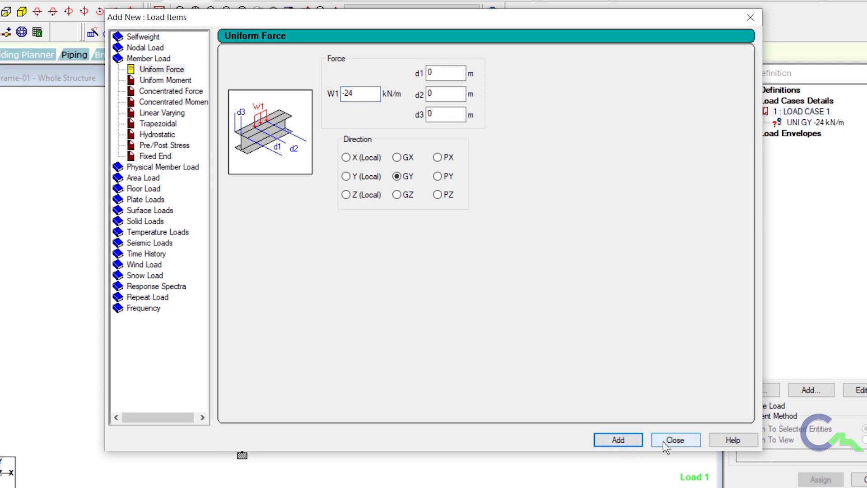
click(665, 441)
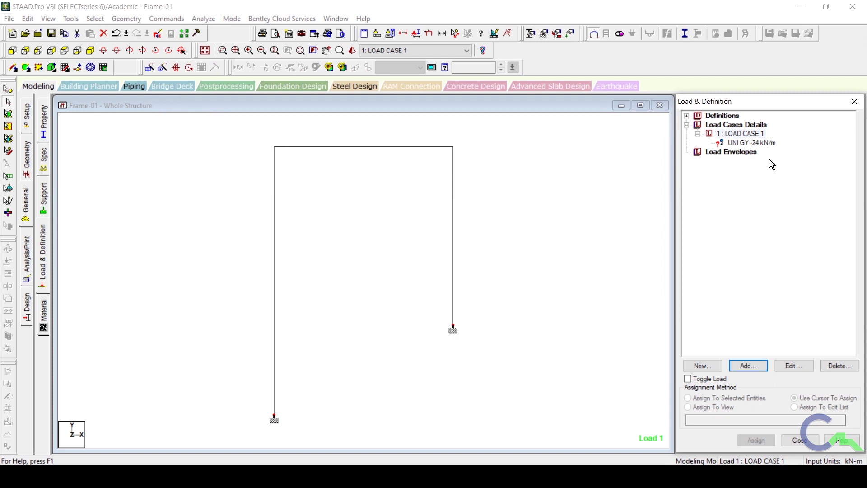
Assign the -24 kN/m uniform load to the frame's horizontal beam and display the load values
click(758, 144)
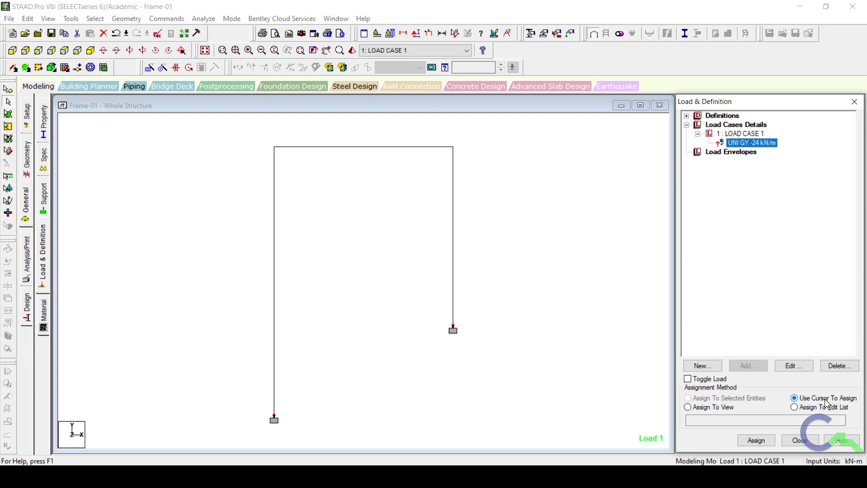
click(756, 440)
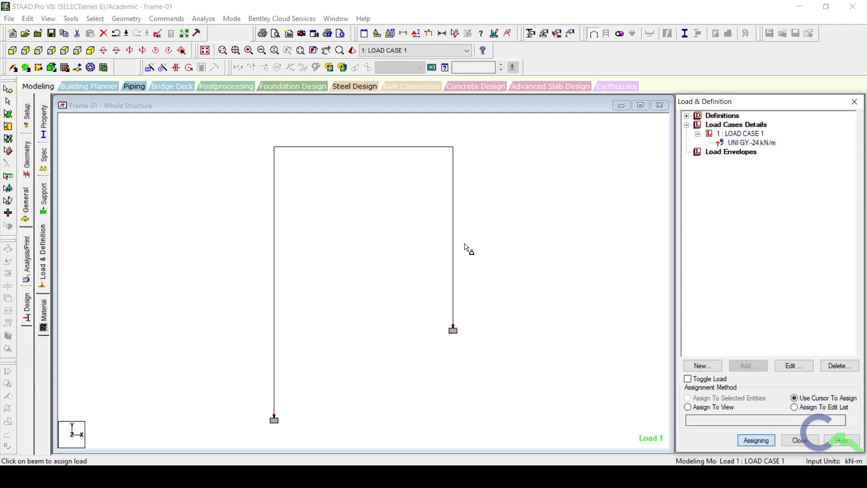
click(357, 145)
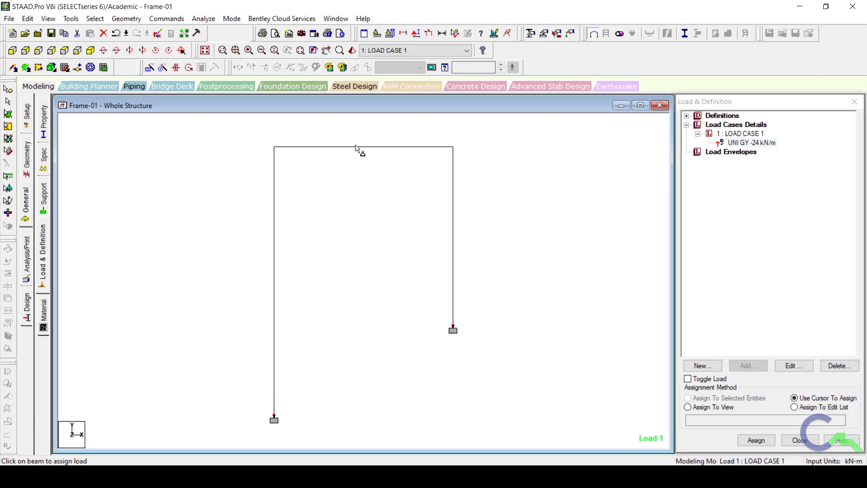
middle_drag(382, 187, 389, 195)
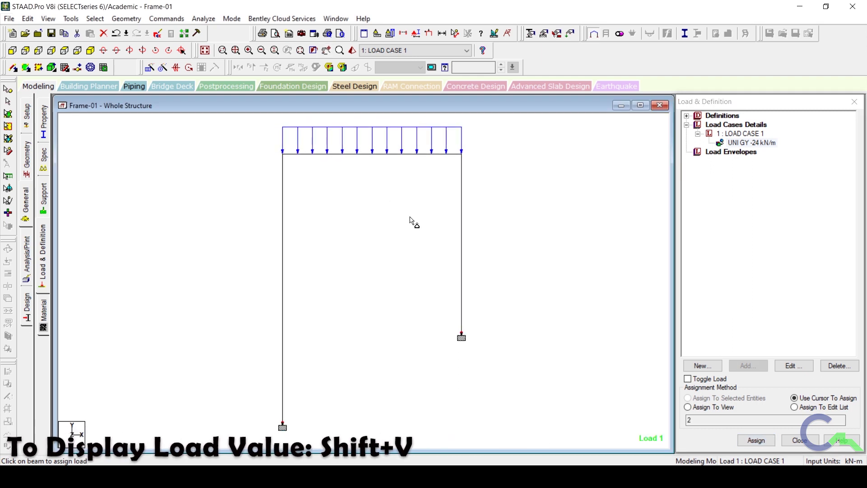
key(shift+v)
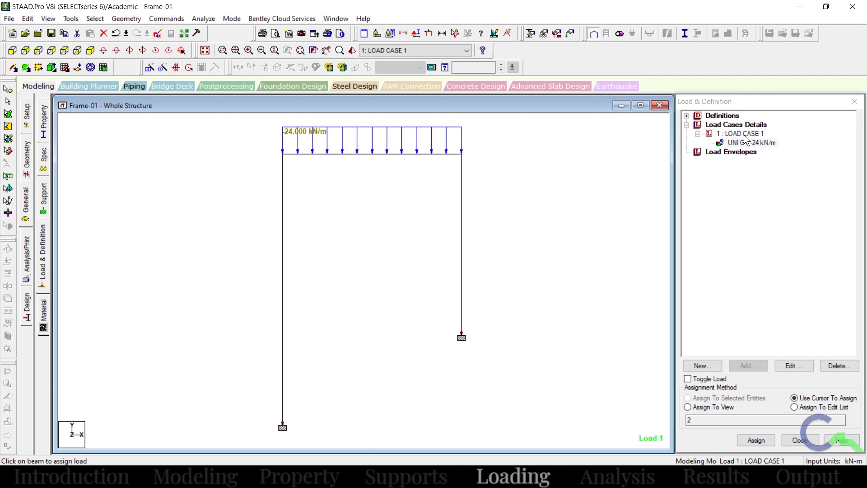
Add a nodal load with Fx of -100 kN to LOAD CASE 1
click(743, 134)
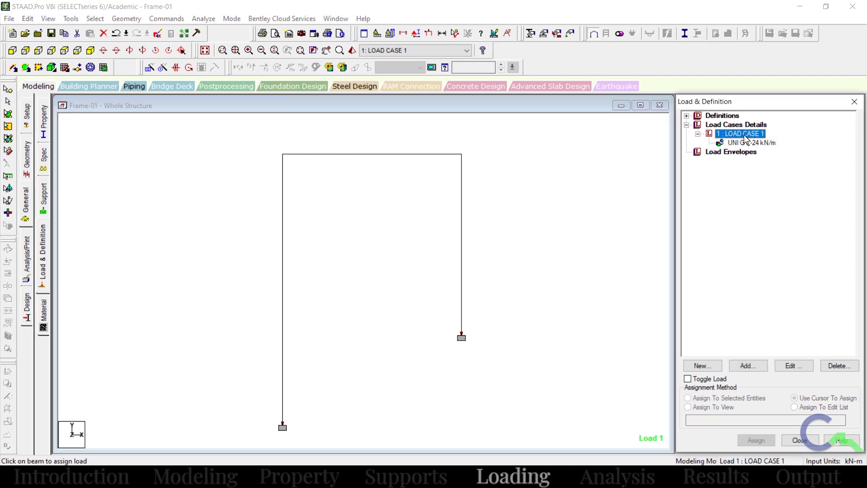
click(748, 365)
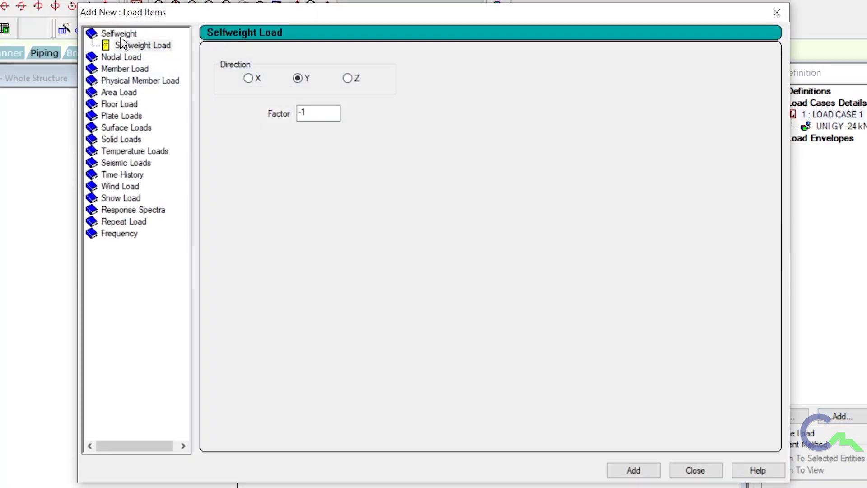
click(121, 58)
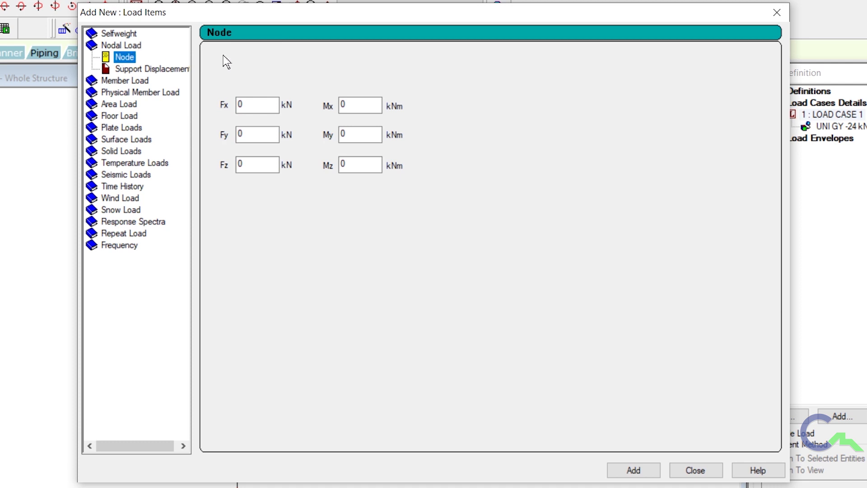
drag(248, 103, 228, 110)
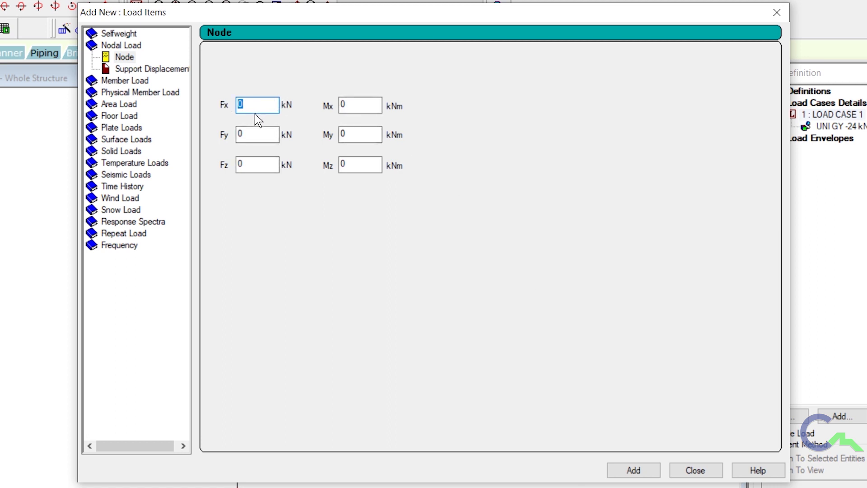
text(-100)
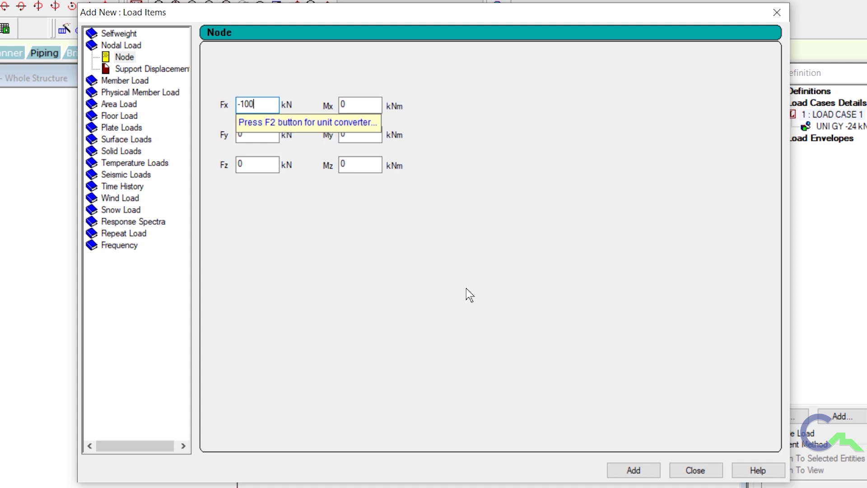
click(627, 474)
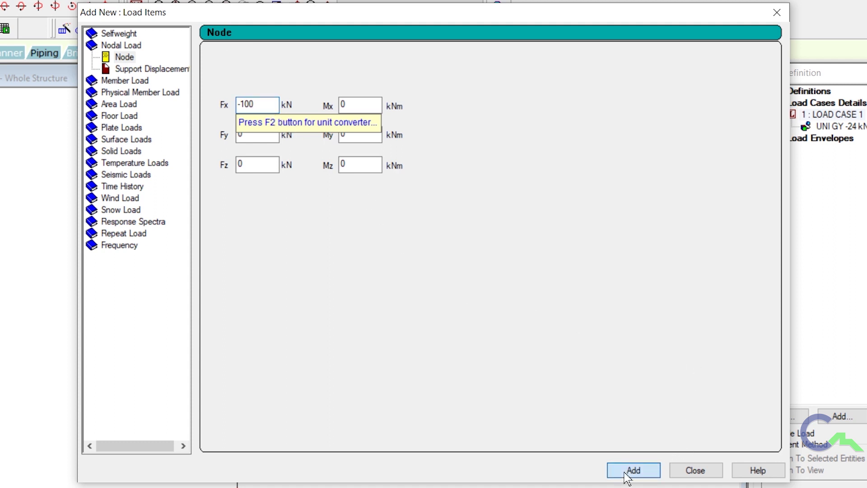
click(691, 473)
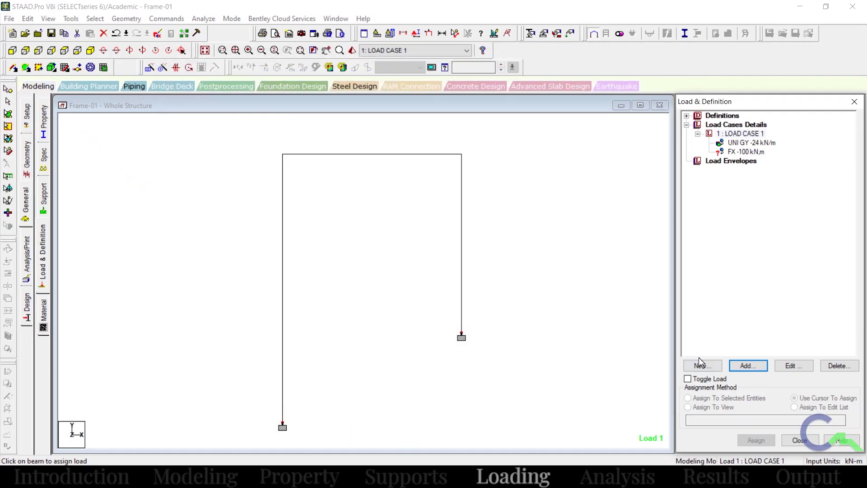
Assign the -100 kN Fx nodal load to node 3, where the horizontal beam meets the shorter column
click(736, 153)
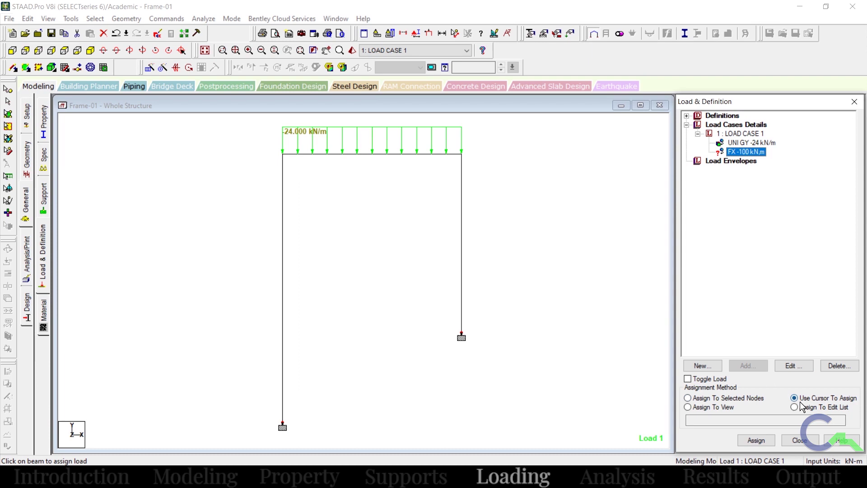
click(756, 441)
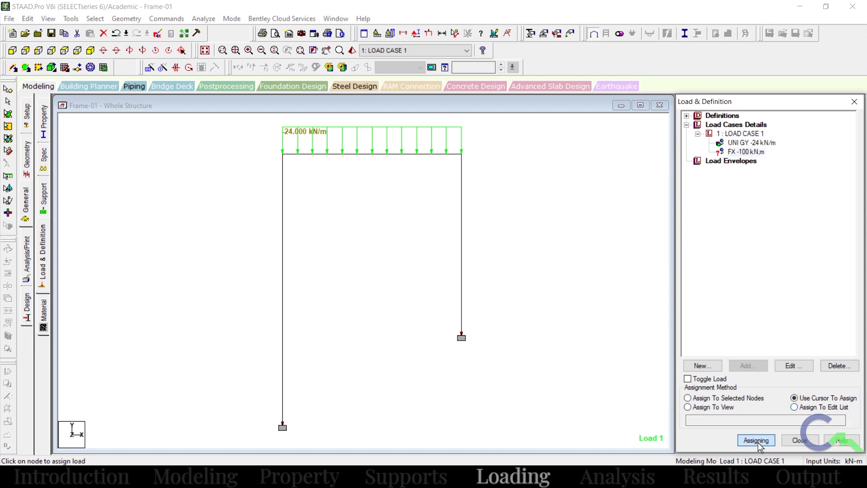
click(462, 155)
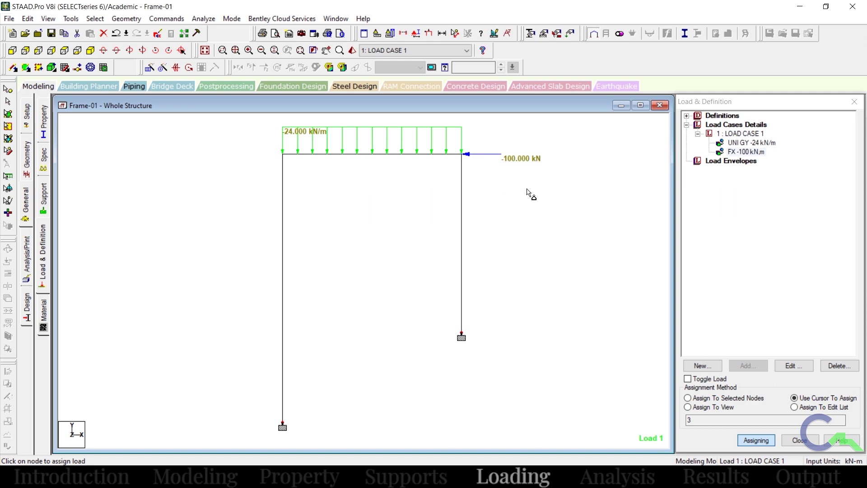
Display the node points on the frame and leave the load assignment mode
key(shift+k)
key(Escape)
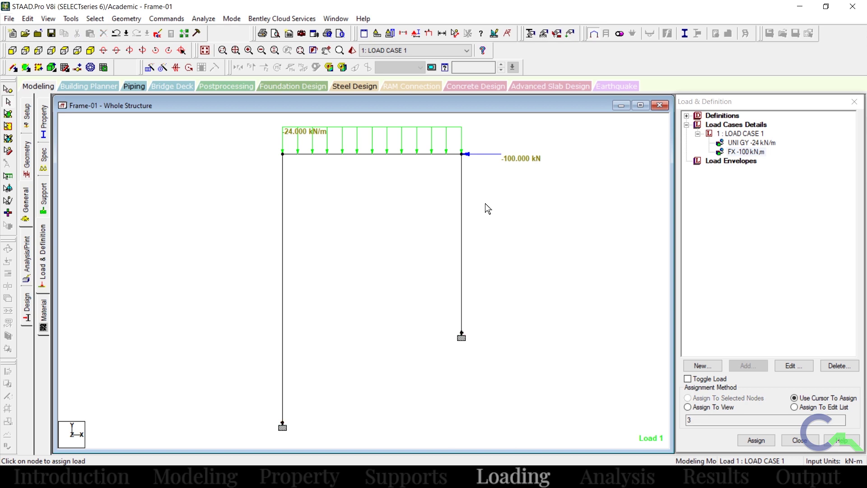
Set the point force load scale to 30 kN per m, with scale changes applied immediately
right_click(485, 204)
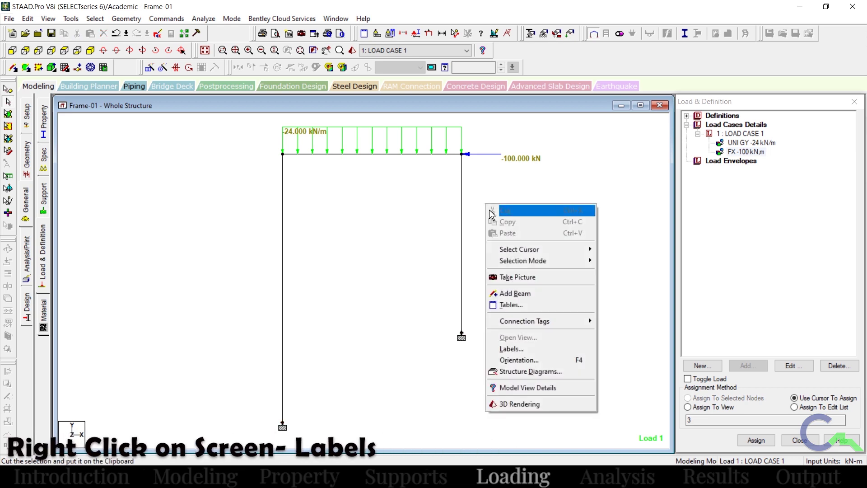
click(526, 349)
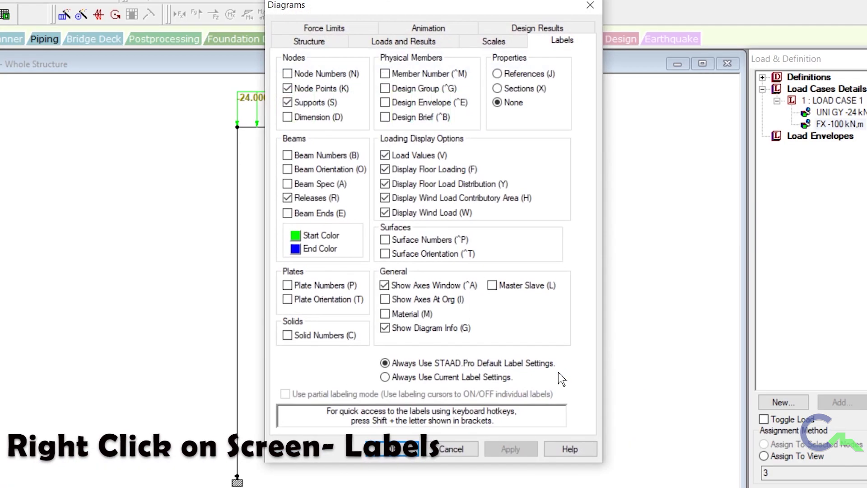
click(499, 41)
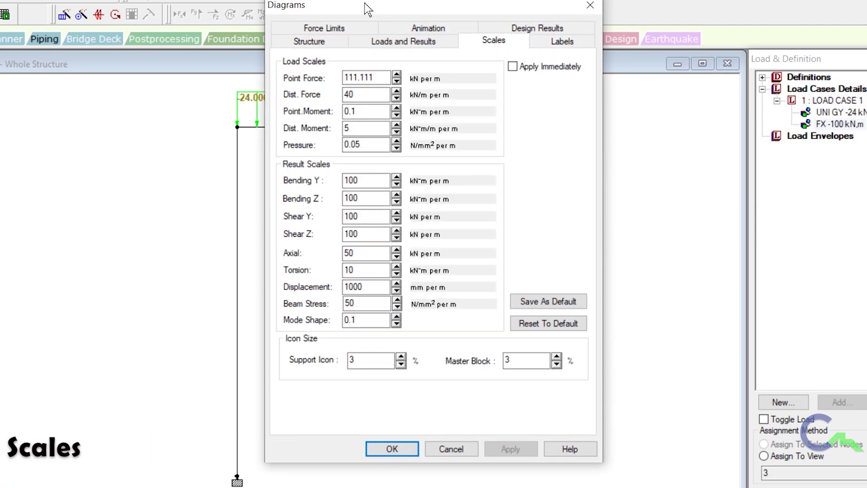
drag(366, 4, 633, 21)
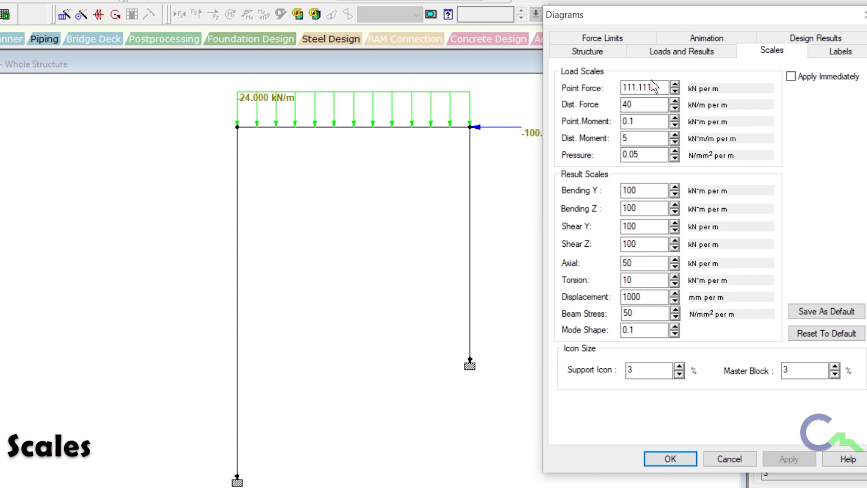
click(676, 85)
click(674, 92)
click(675, 92)
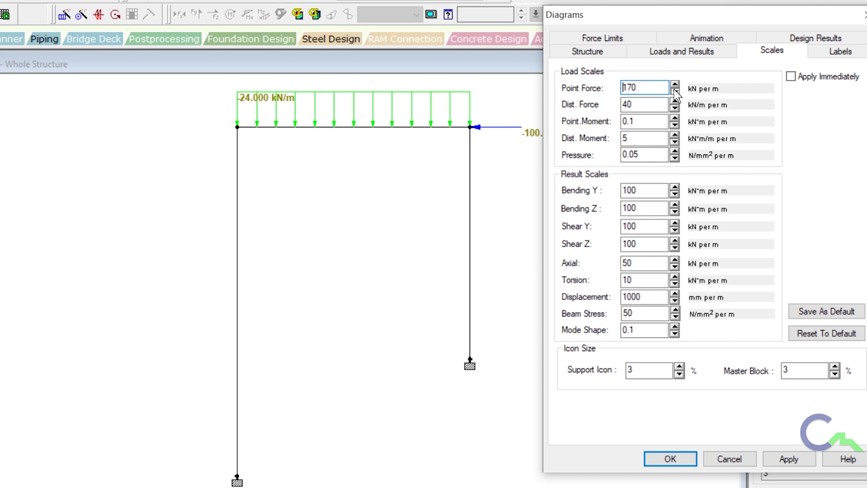
click(675, 91)
click(675, 91)
click(675, 91)
click(674, 91)
click(675, 91)
click(790, 77)
click(675, 91)
click(675, 91)
click(675, 92)
click(675, 91)
Set the distributed force load scale to 30 kN/m per m and apply the diagram settings
drag(673, 14, 106, 18)
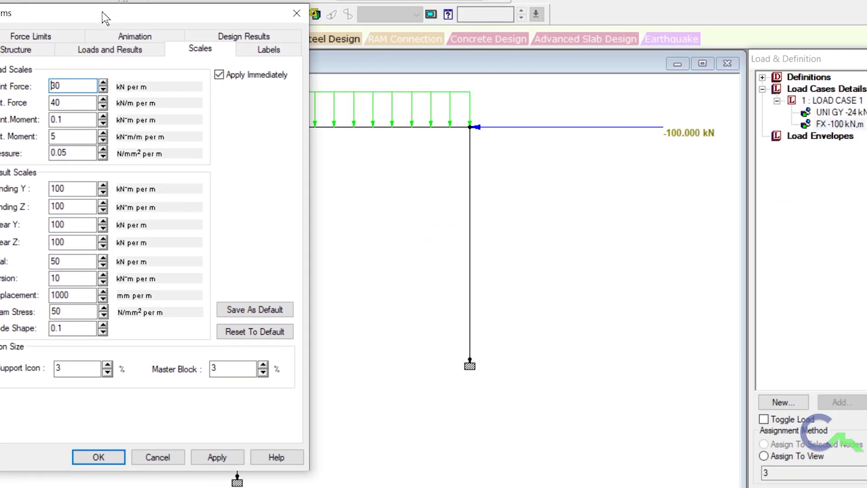
click(103, 100)
click(103, 106)
click(103, 105)
click(102, 106)
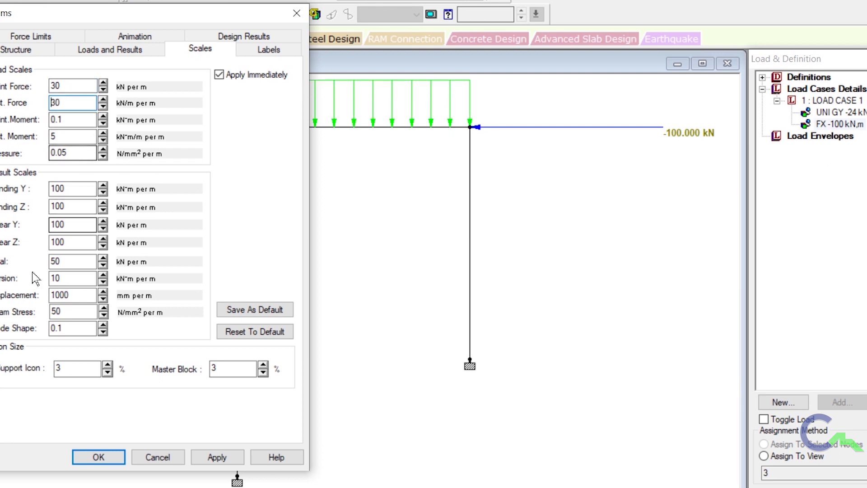
click(226, 456)
click(105, 458)
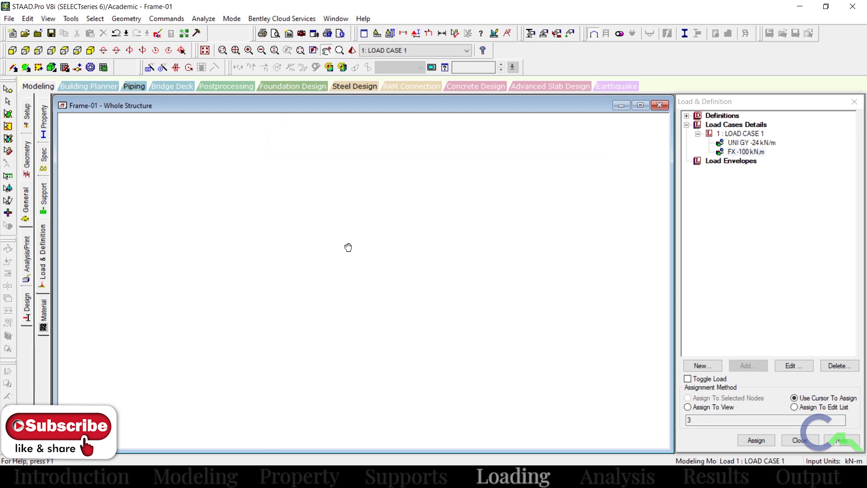
scroll(341, 241, down, 1)
middle_drag(340, 241, 337, 251)
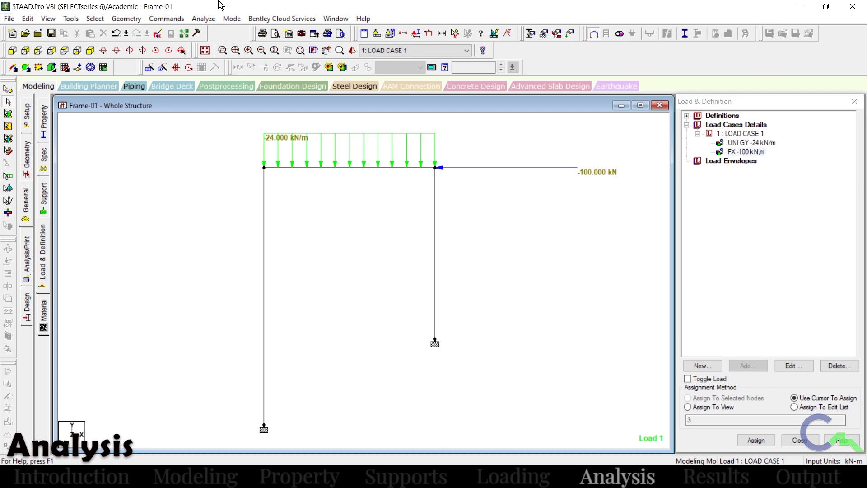
Add a Perform Analysis command with the No Print option
click(173, 19)
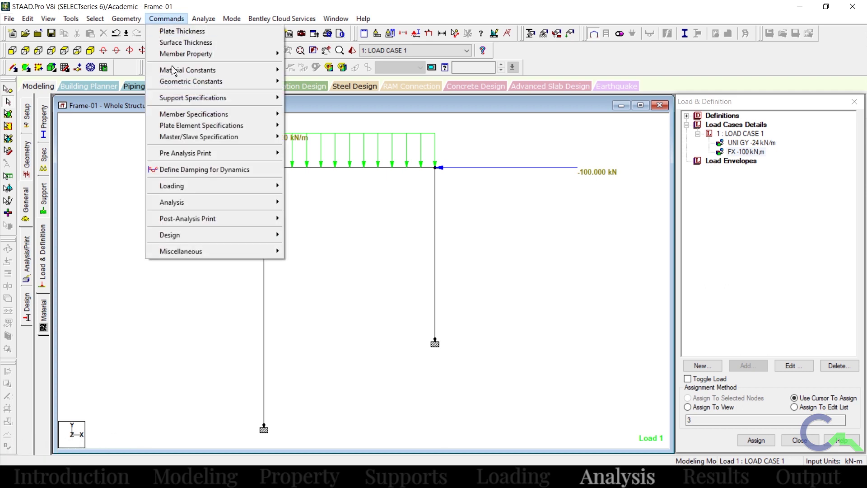
mouse_move(189, 204)
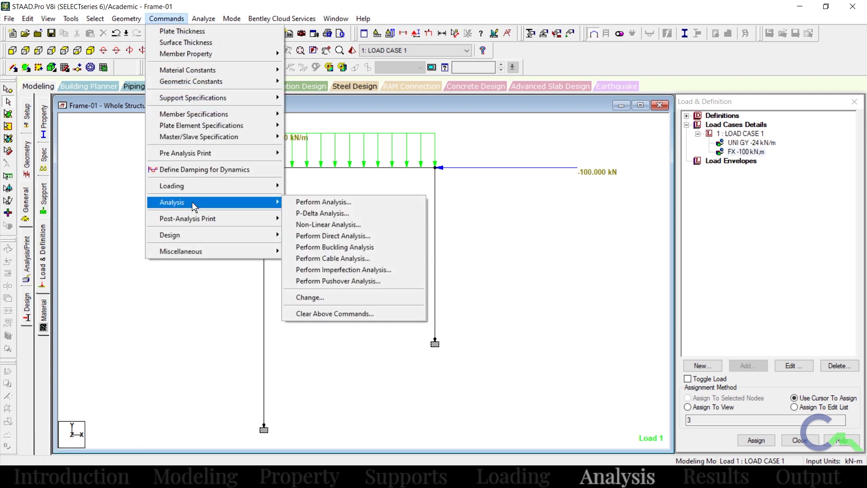
click(316, 201)
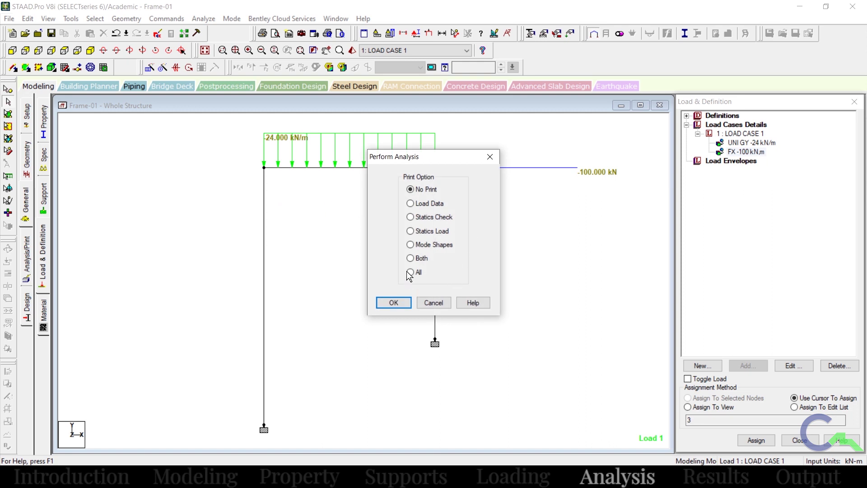
click(393, 302)
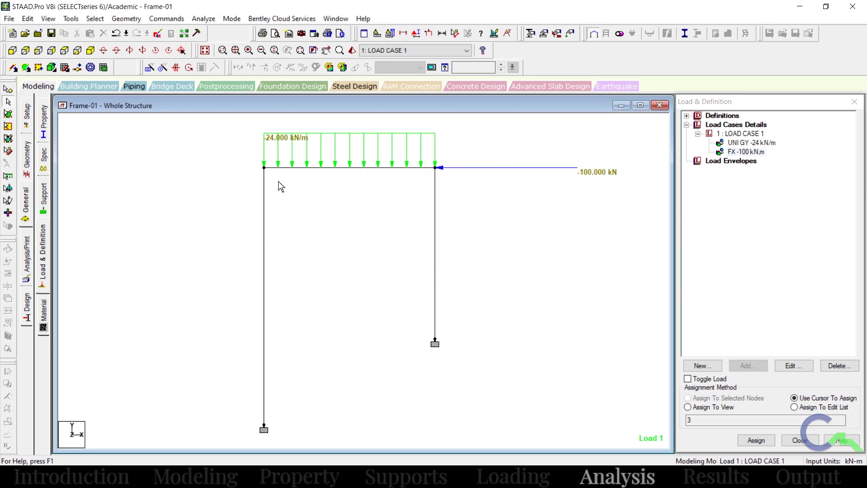
Save the modified structure, run the analysis and go to post-processing mode
click(203, 20)
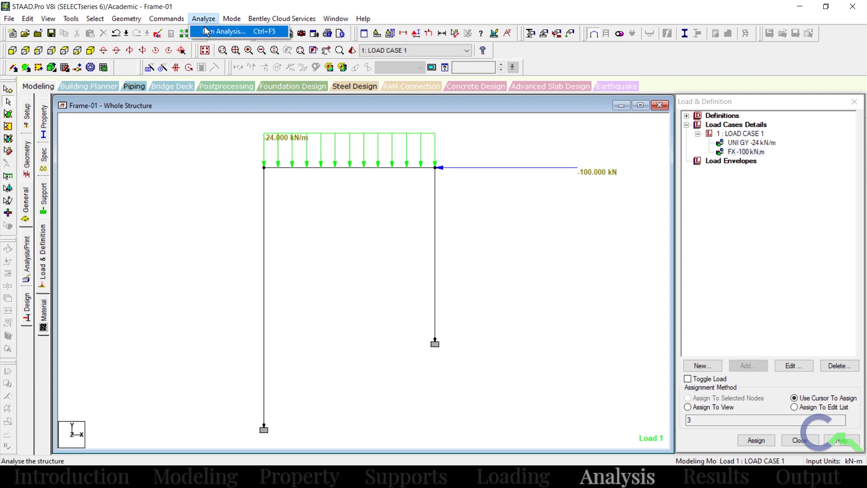
click(207, 31)
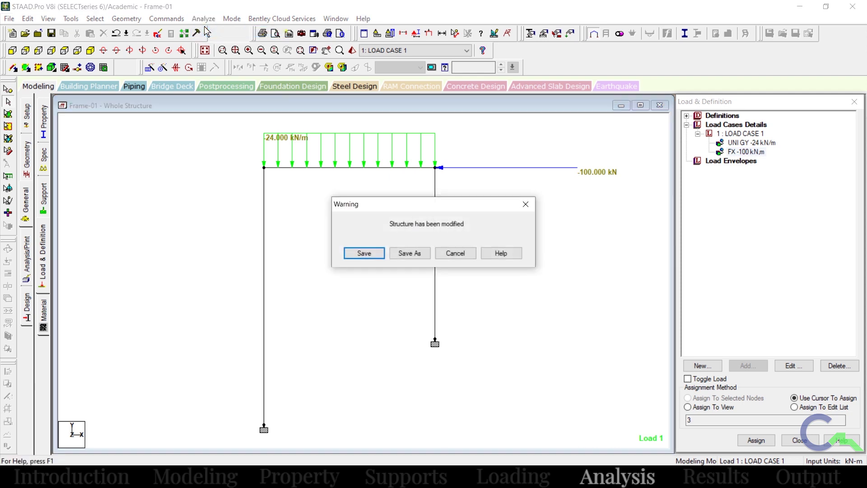
click(364, 254)
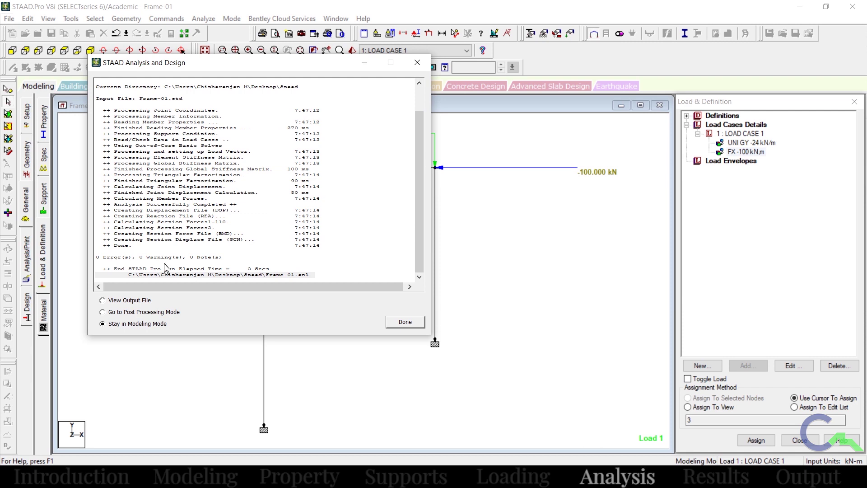
click(103, 317)
click(406, 323)
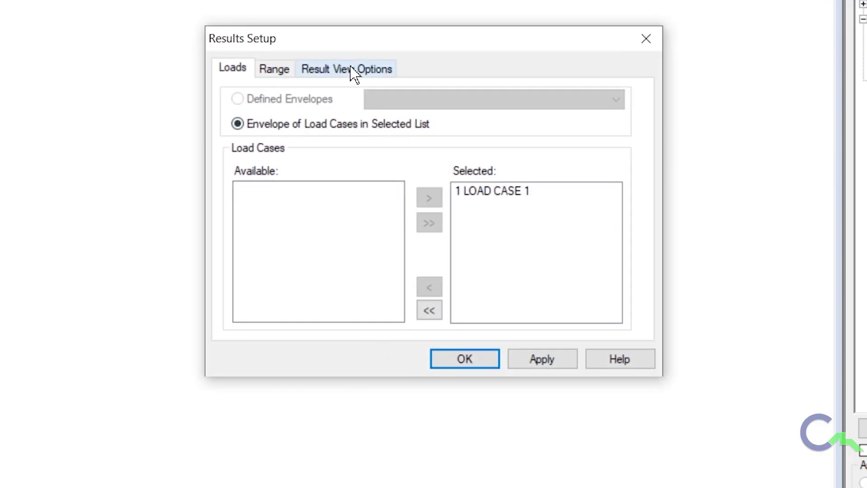
Enable automatic scaling of the results for displacement/deflection, mode shape, shear and bending, and apply the results setup
click(355, 72)
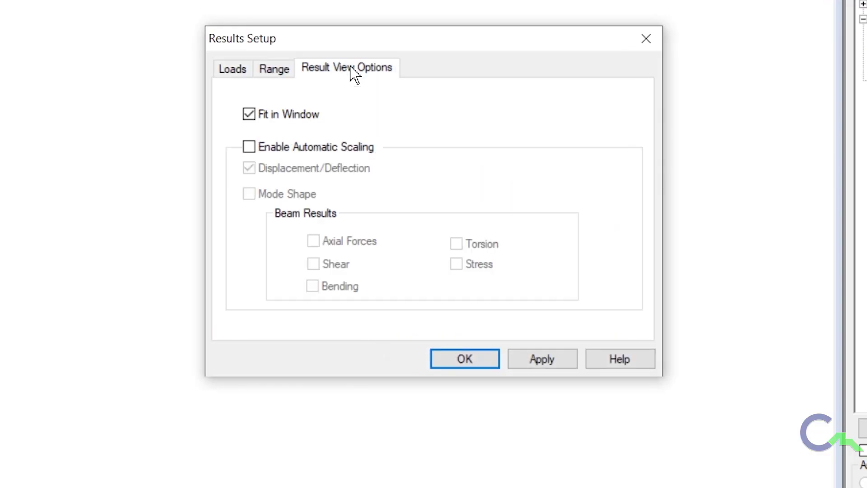
click(255, 150)
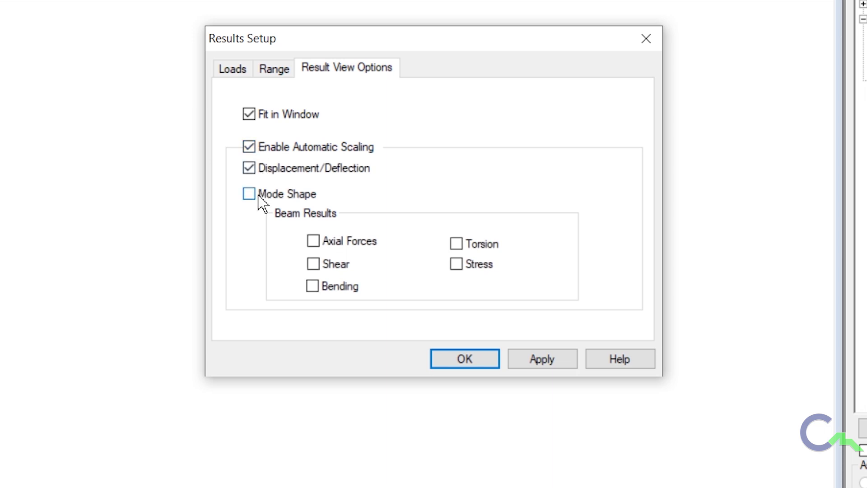
click(254, 199)
click(313, 264)
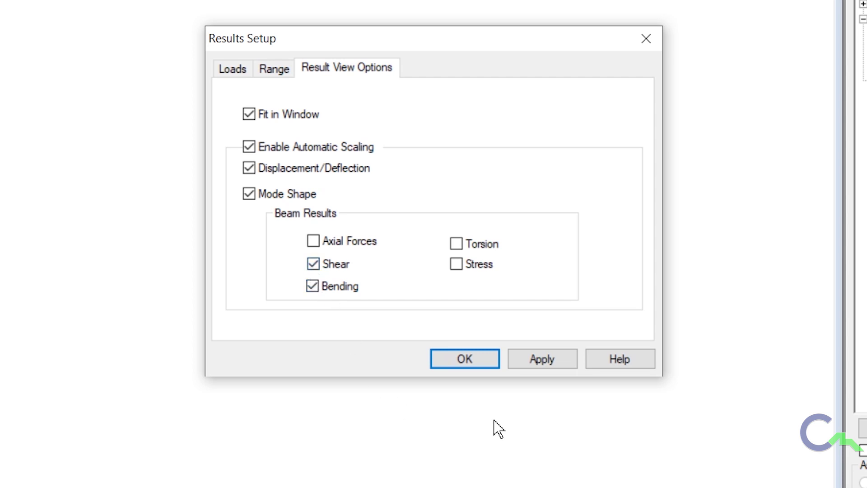
click(541, 362)
click(459, 366)
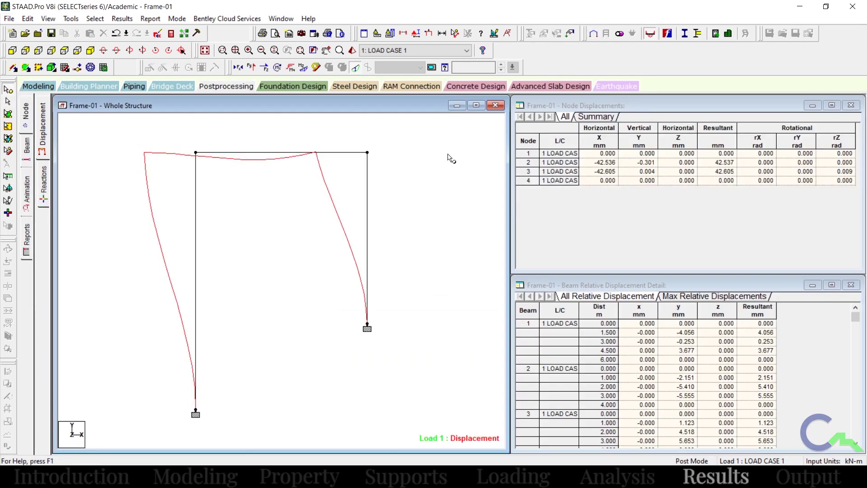
Enlarge the whole-structure view to examine the deflected shape, and turn off the displacement diagram
click(475, 106)
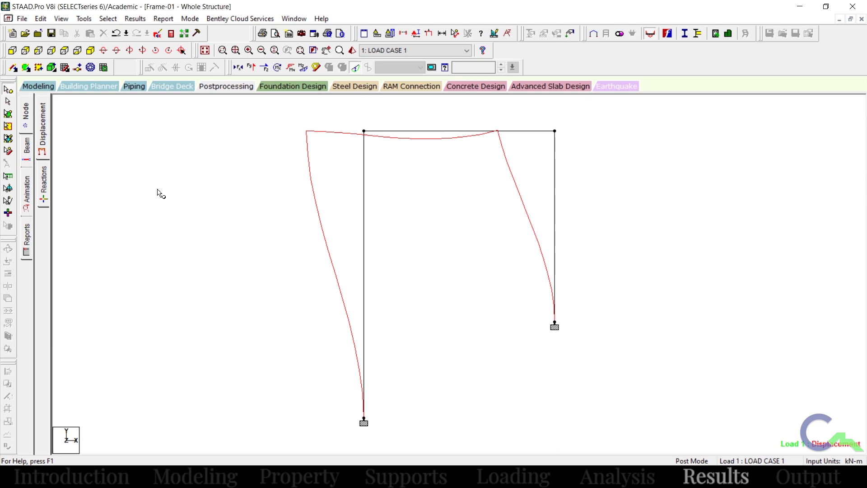
middle_drag(258, 186, 232, 187)
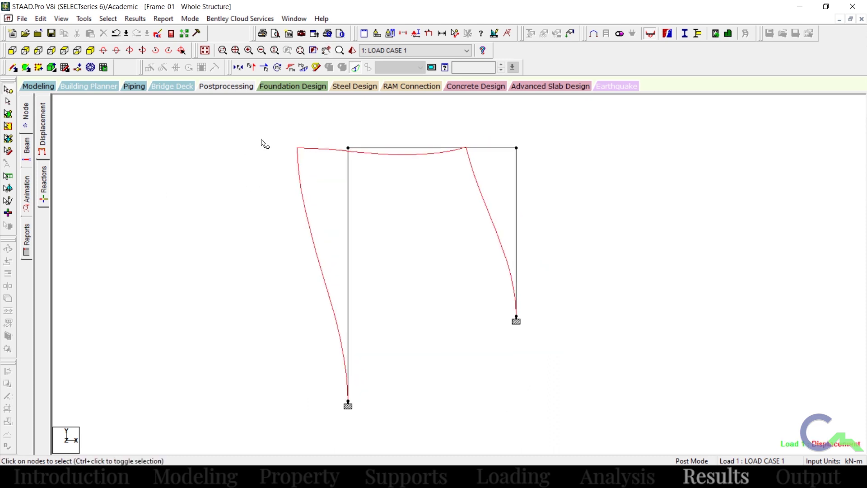
click(355, 68)
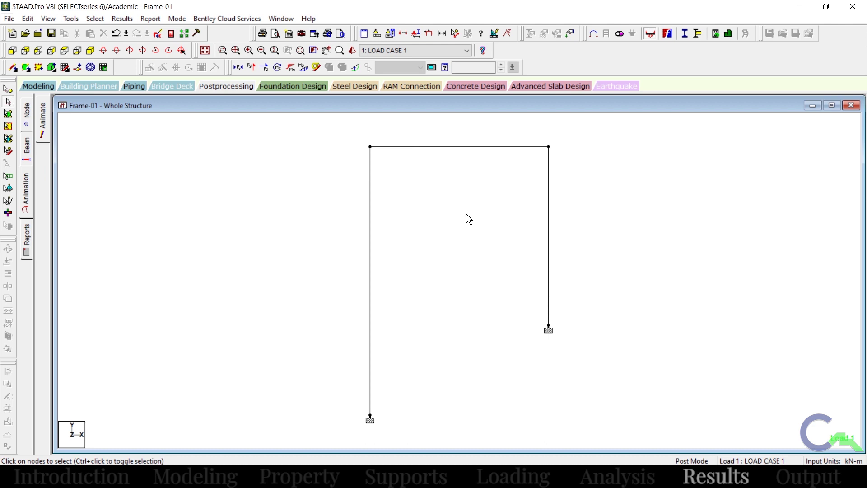
Display the Shear Y force diagram and adjust the Shear Y result scale so the whole diagram fits in the view
click(250, 73)
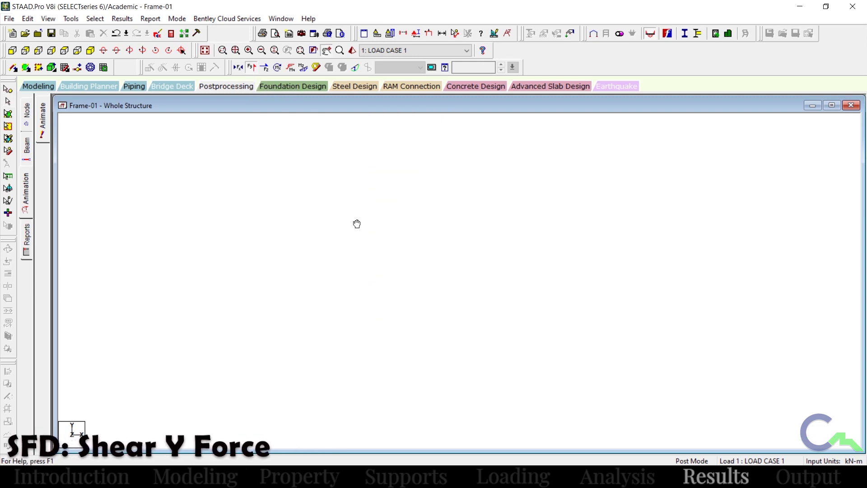
right_click(594, 207)
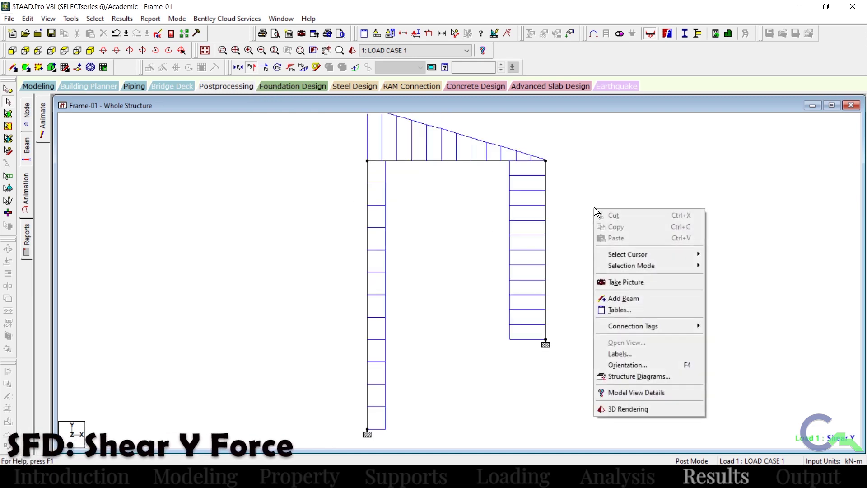
click(632, 355)
click(479, 89)
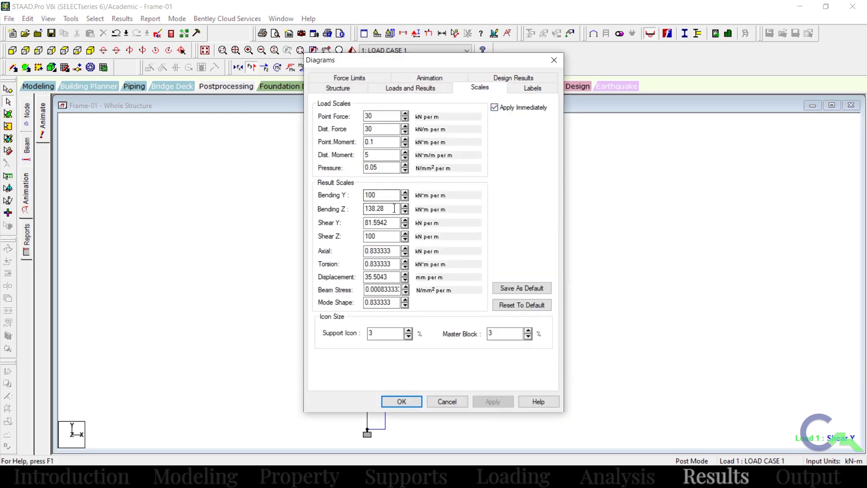
click(405, 225)
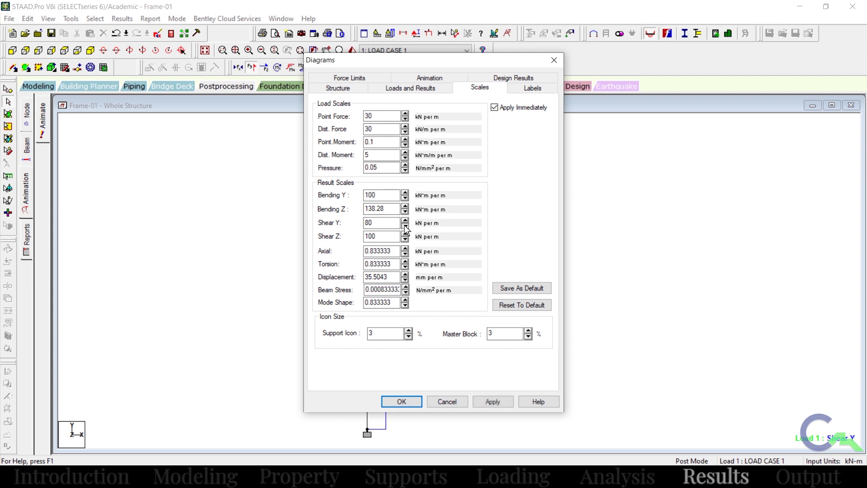
click(405, 227)
click(405, 221)
click(405, 220)
click(407, 212)
click(501, 397)
click(413, 399)
middle_drag(451, 284, 435, 273)
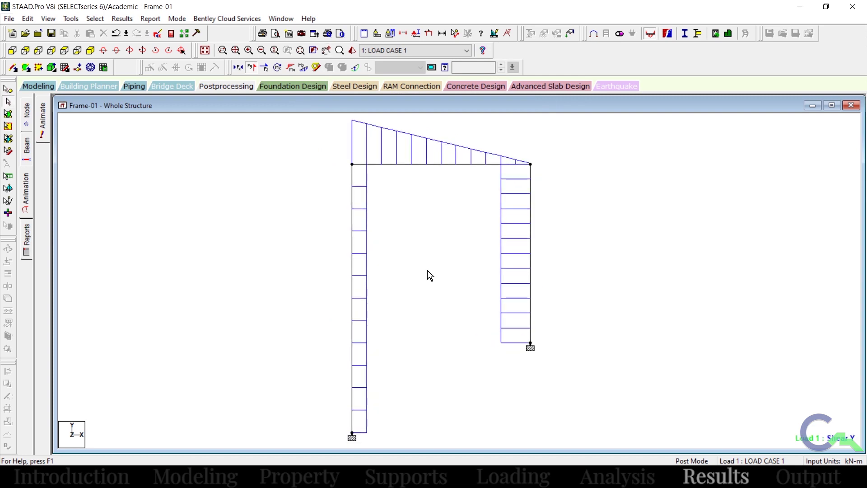
Annotate the beam results with bending and shear values at the ends and mid points
click(122, 19)
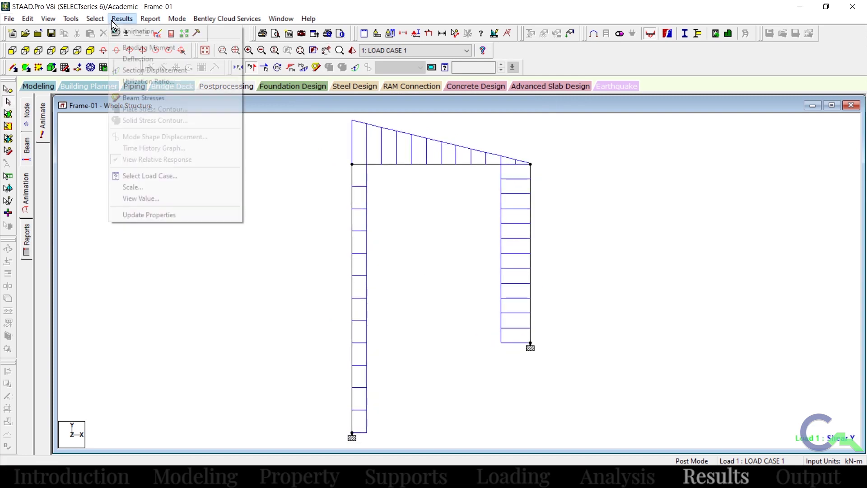
click(131, 199)
click(405, 154)
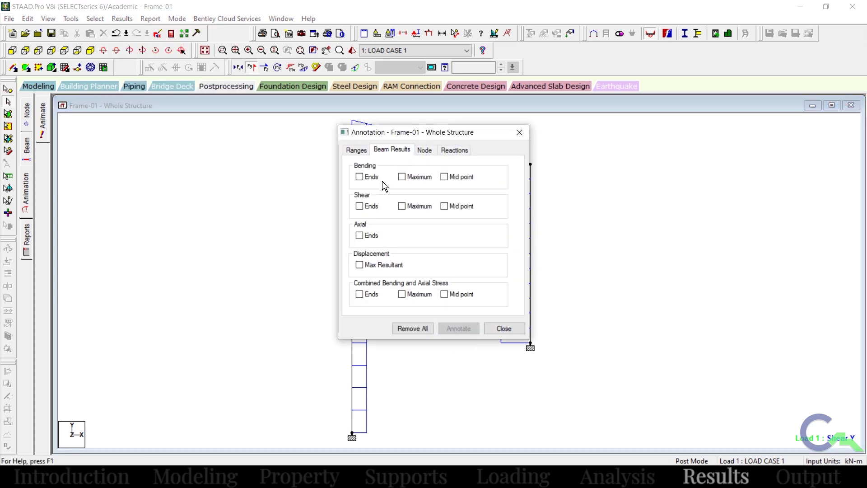
click(360, 177)
click(445, 177)
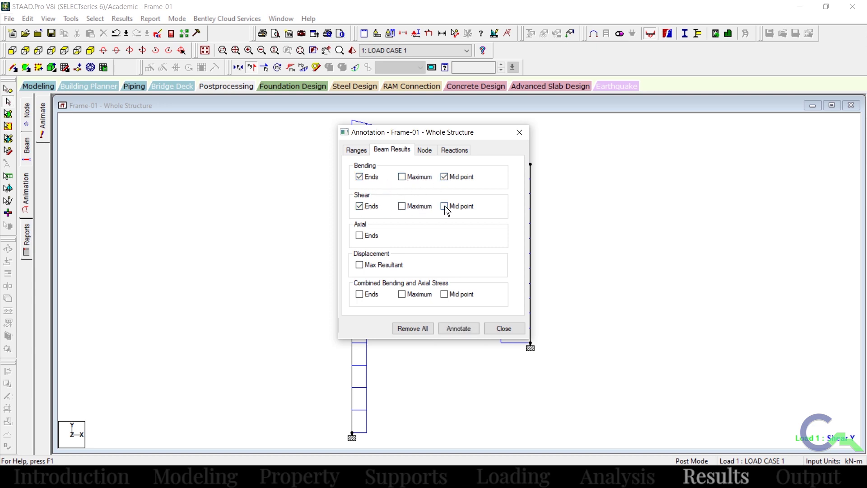
click(457, 329)
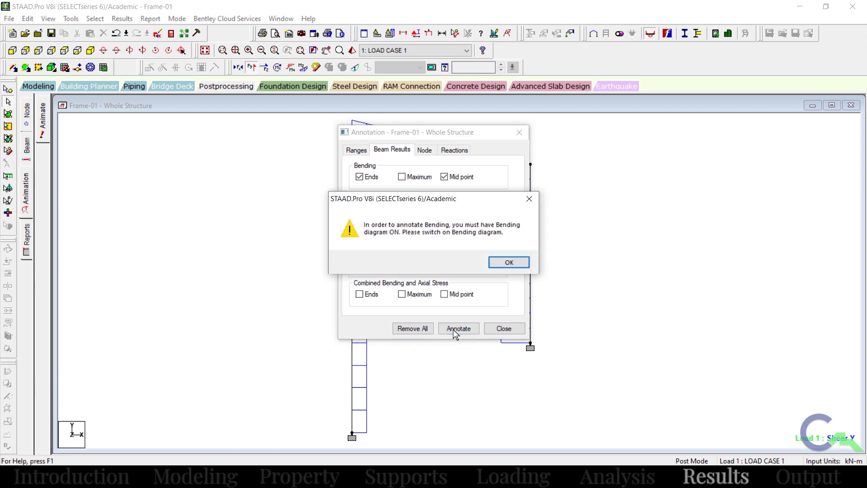
click(510, 263)
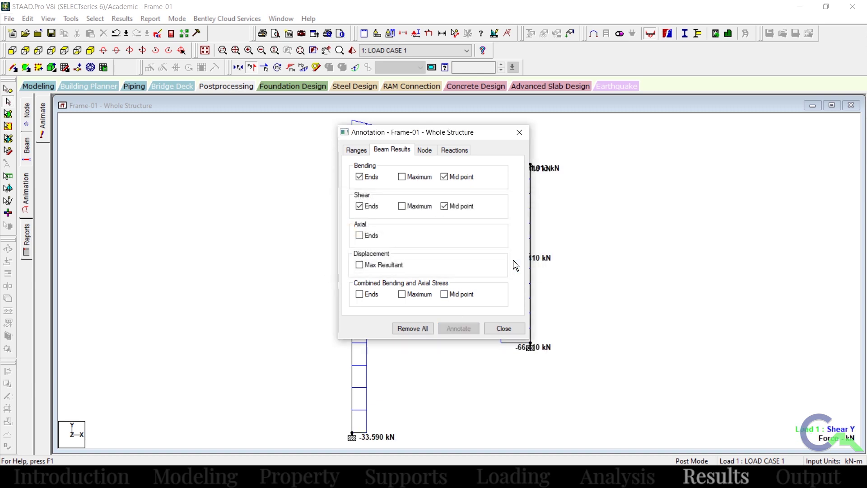
Close the annotation settings, replace the Shear Y diagram with the Bending Z moment diagram to examine it, and turn it off
click(497, 325)
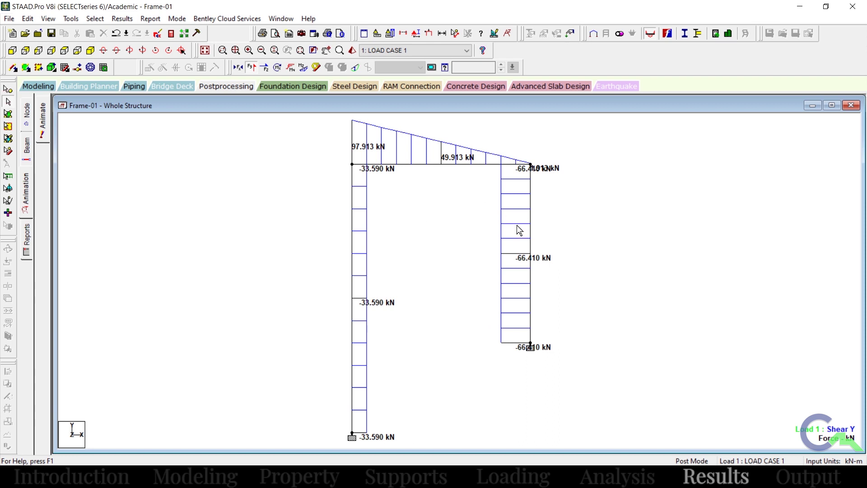
click(251, 67)
click(302, 67)
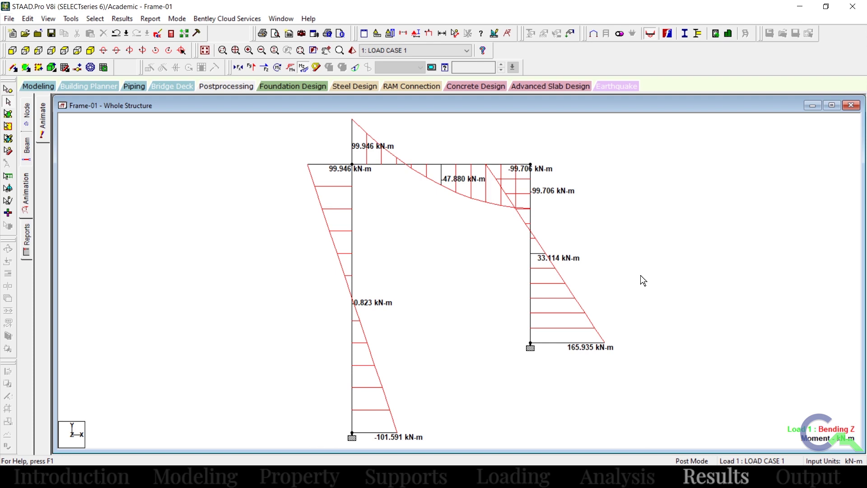
click(300, 69)
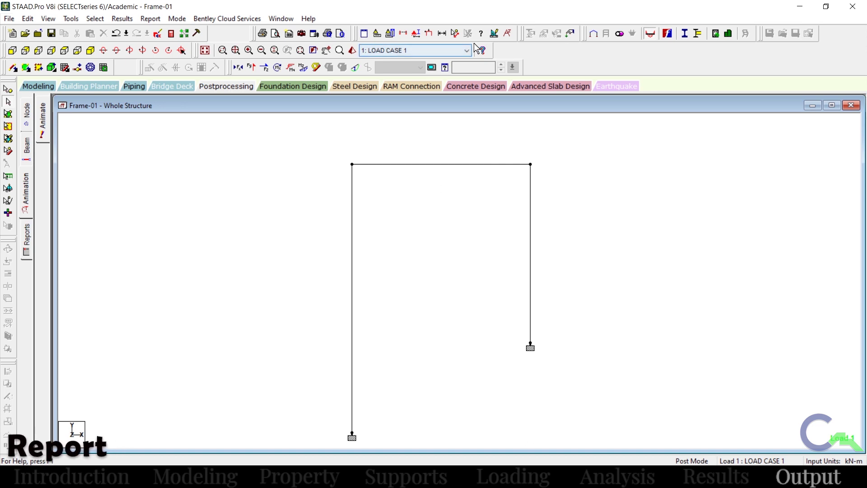
Display the loads on the frame and export the view to the Report folder as a JPEG file named F1-LOADING
click(429, 37)
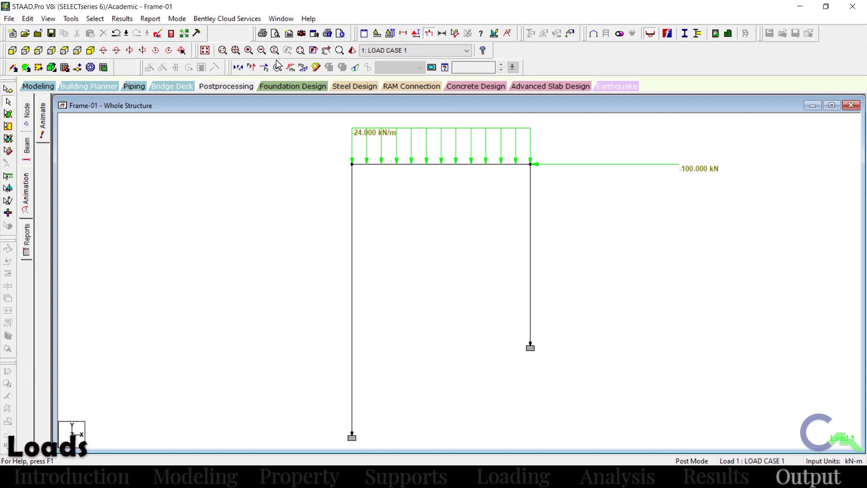
click(312, 35)
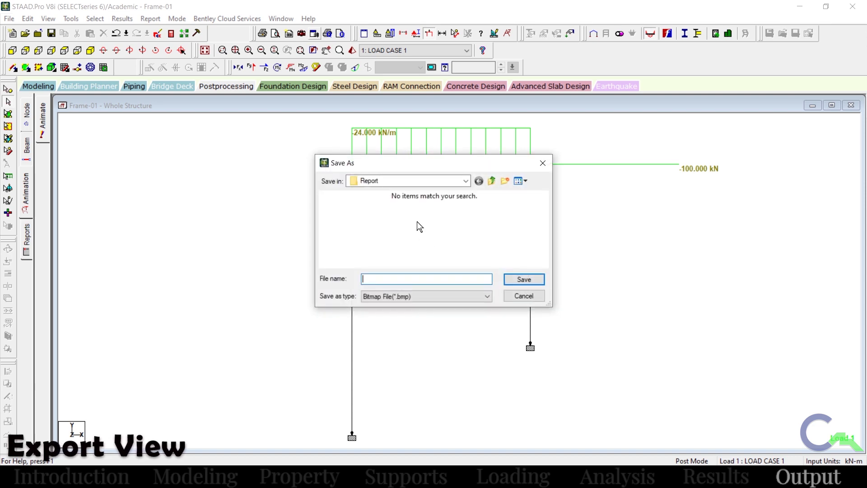
click(465, 296)
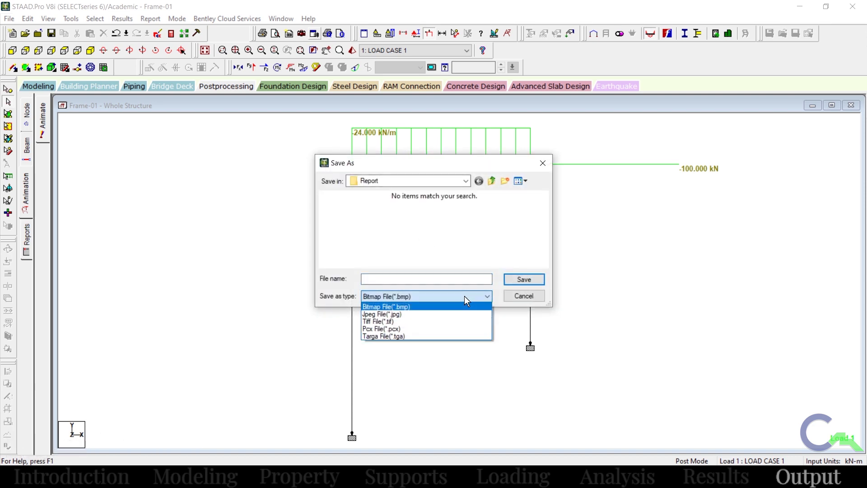
click(459, 312)
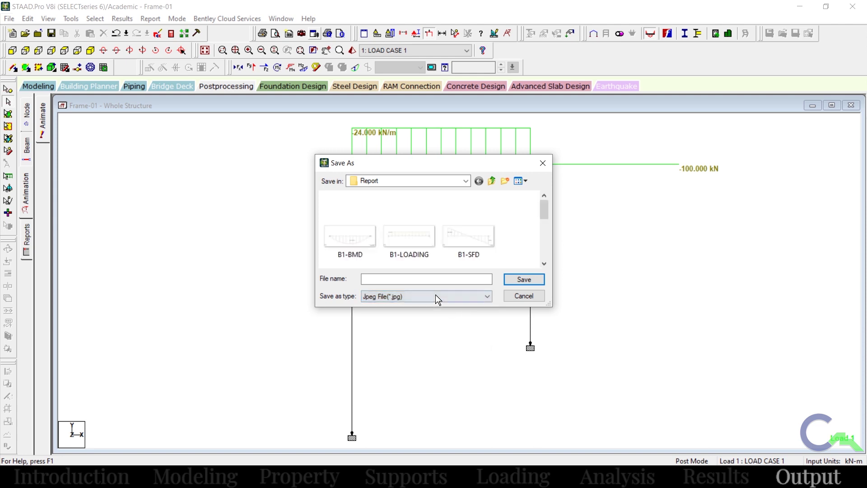
scroll(411, 244, down, 1)
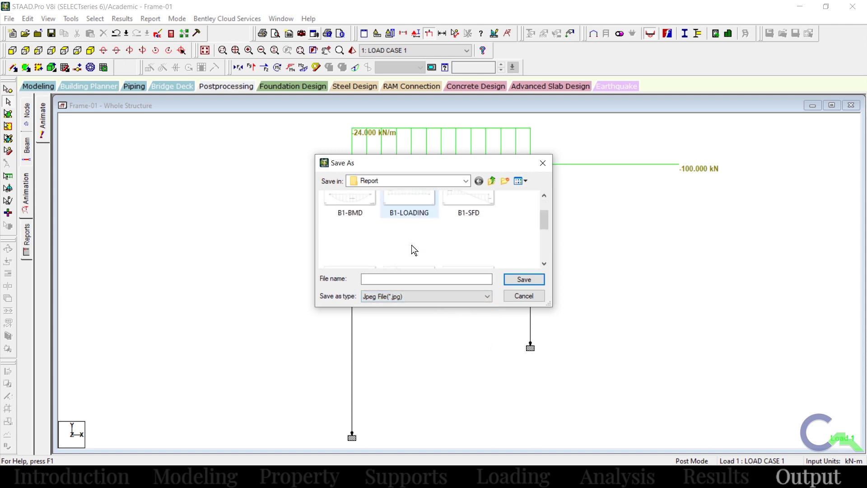
scroll(411, 244, up, 1)
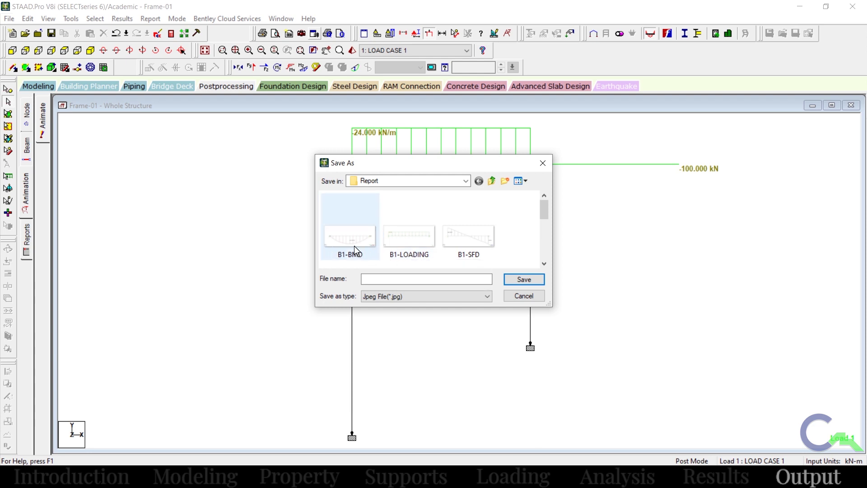
click(382, 244)
click(372, 280)
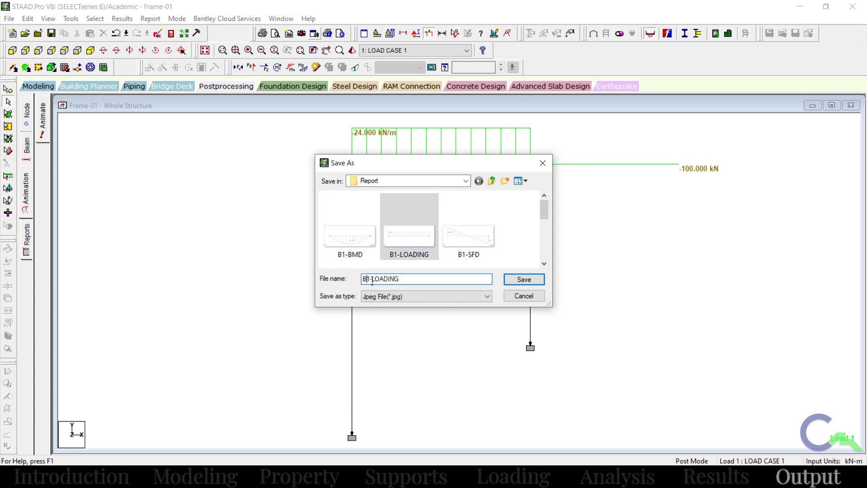
key(BackSpace)
text(B)
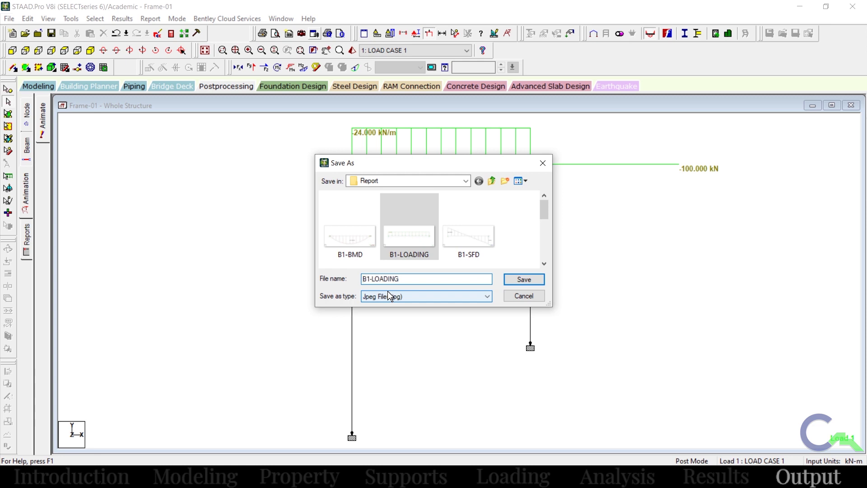
key(BackSpace)
text(F)
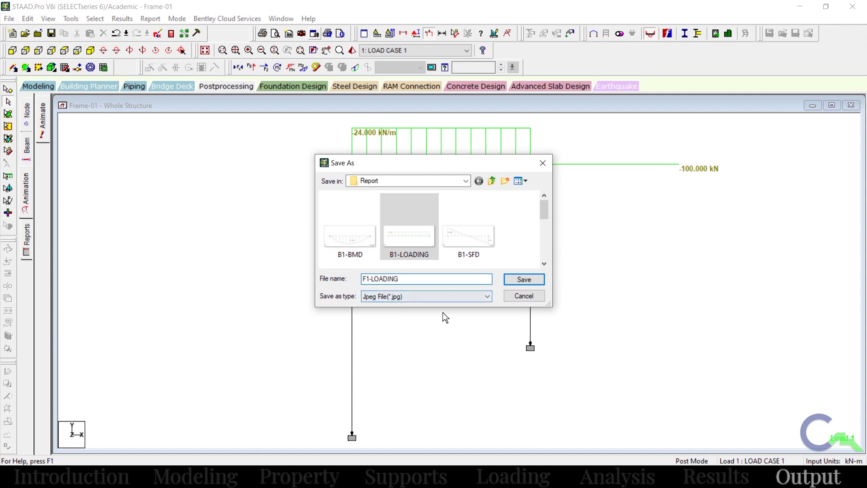
click(511, 282)
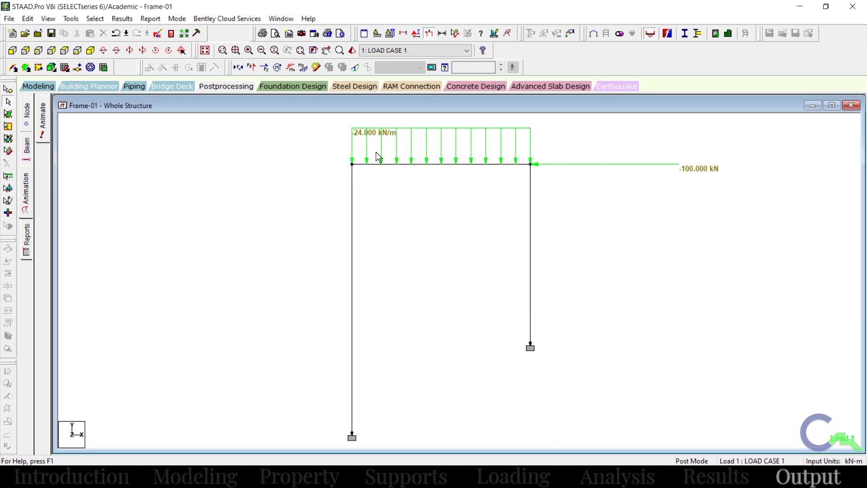
Replace the loads with the Shear Y diagram and export the view to the Report folder as a JPEG named F1-SFD
click(429, 35)
click(253, 71)
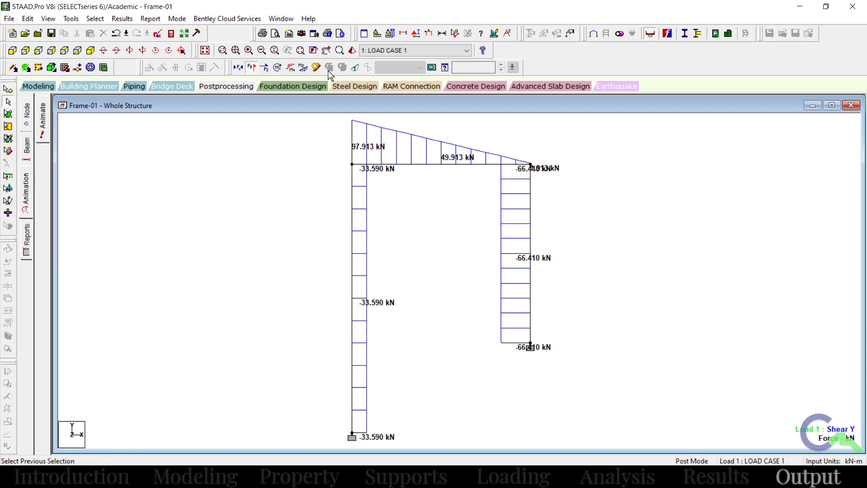
click(314, 34)
click(394, 296)
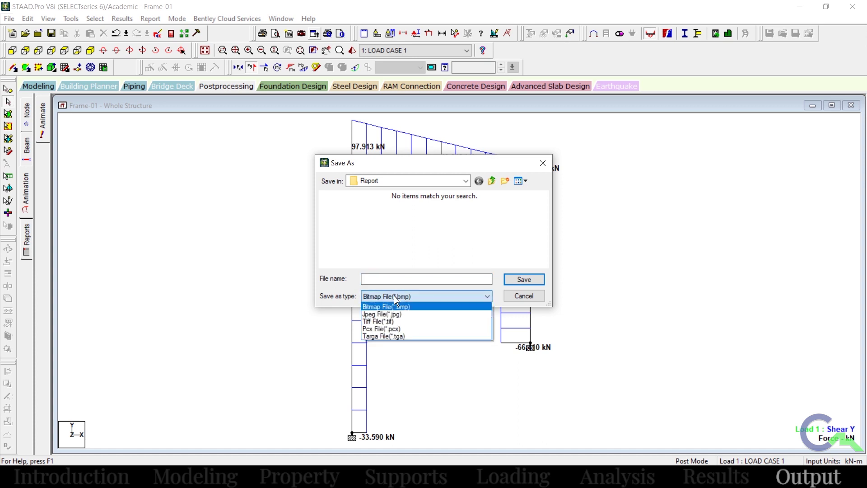
click(398, 317)
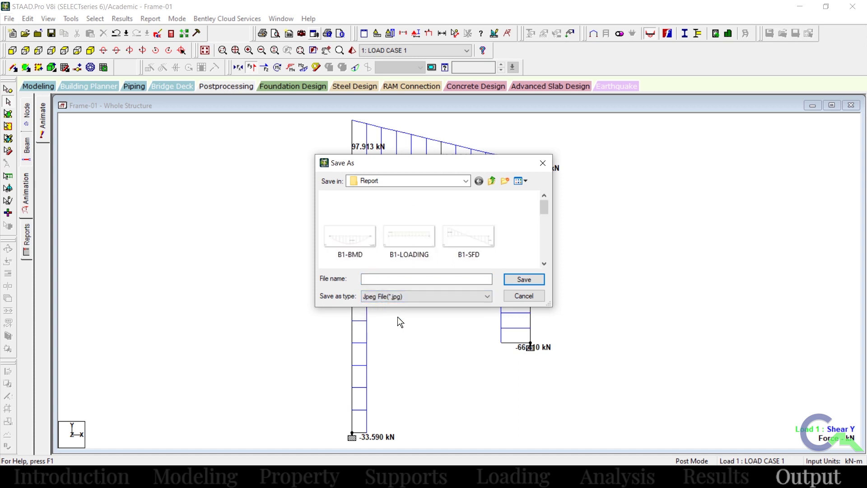
click(447, 243)
click(368, 279)
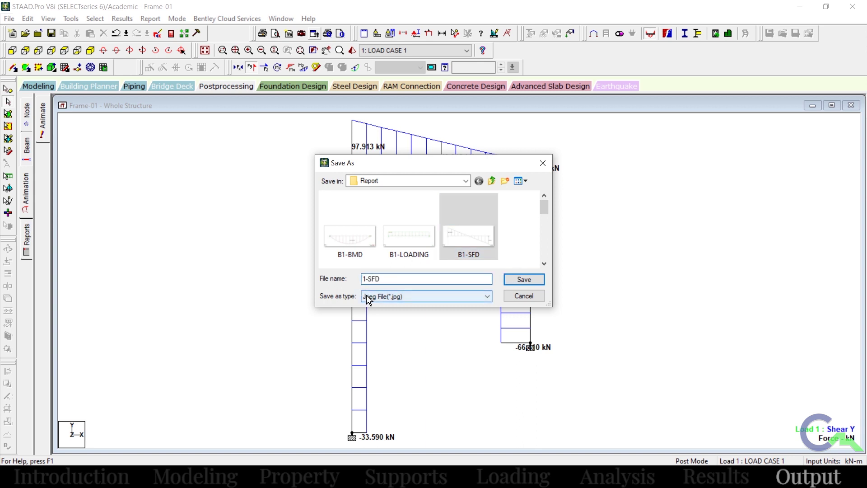
text(F)
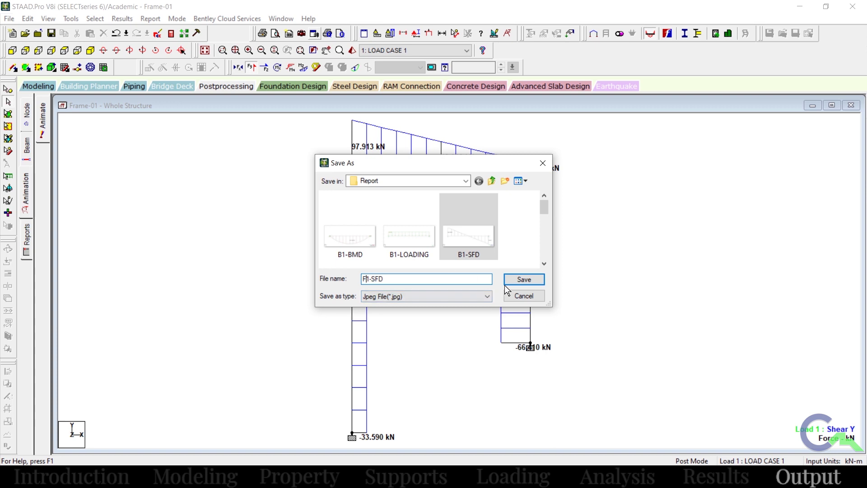
click(516, 280)
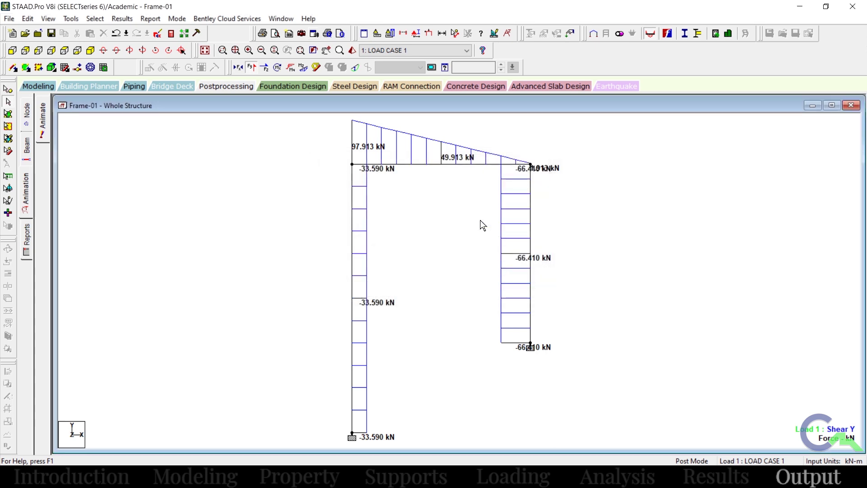
Replace the shear diagram with the Bending Z diagram and export the view to the Report folder as a JPEG named F1-BMD
click(264, 68)
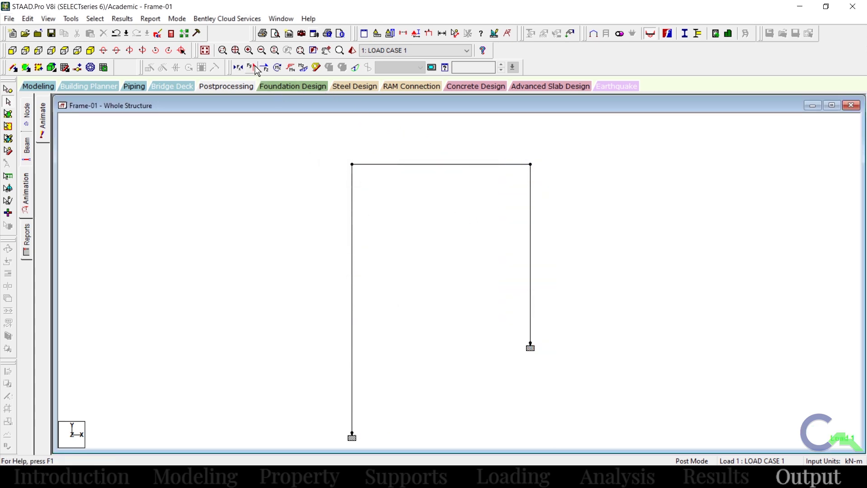
click(303, 68)
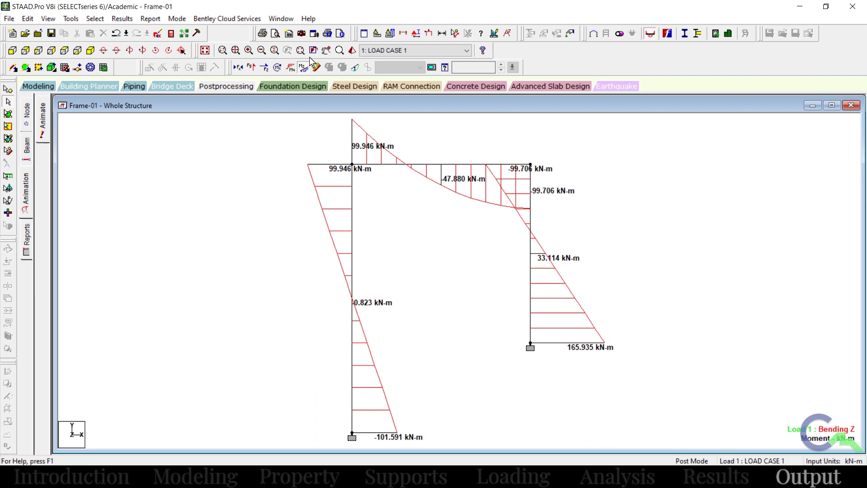
click(315, 35)
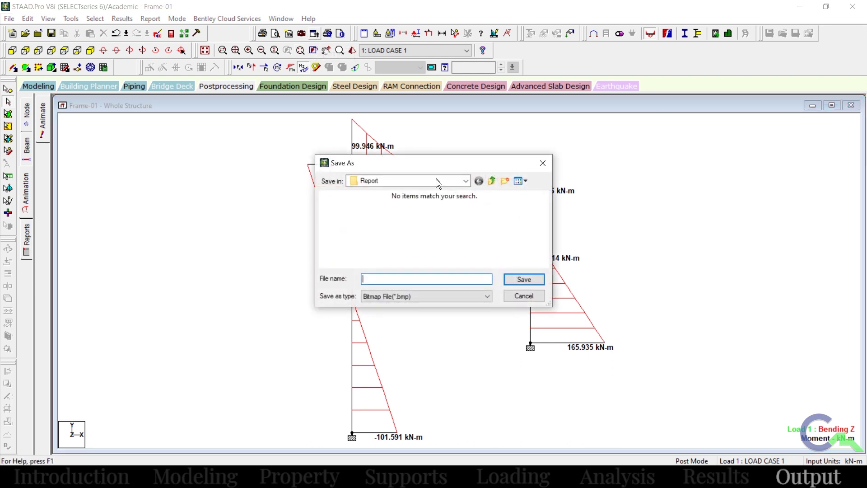
click(449, 296)
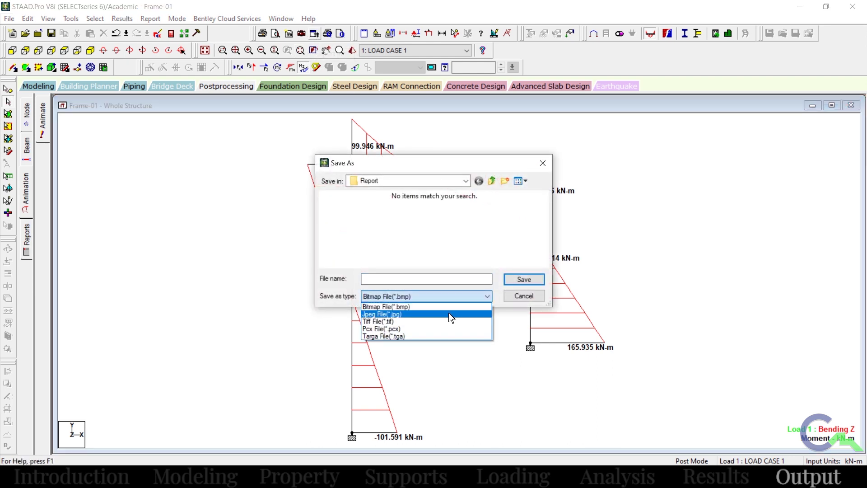
click(448, 313)
click(369, 242)
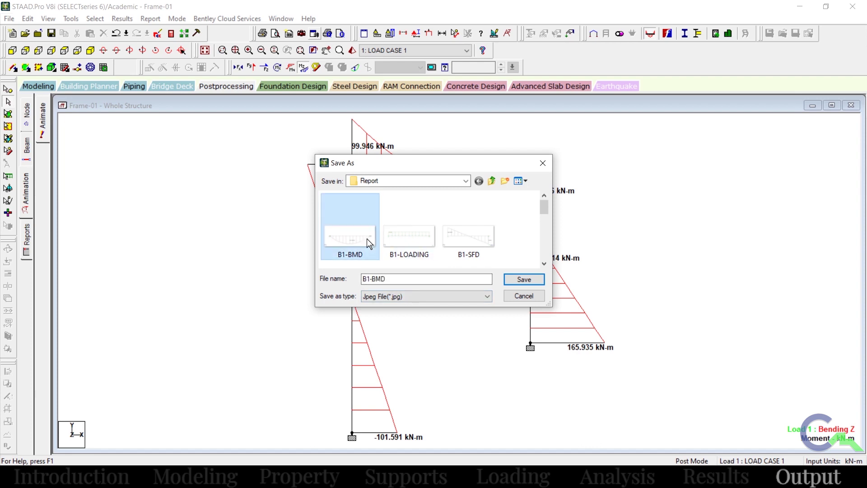
click(365, 280)
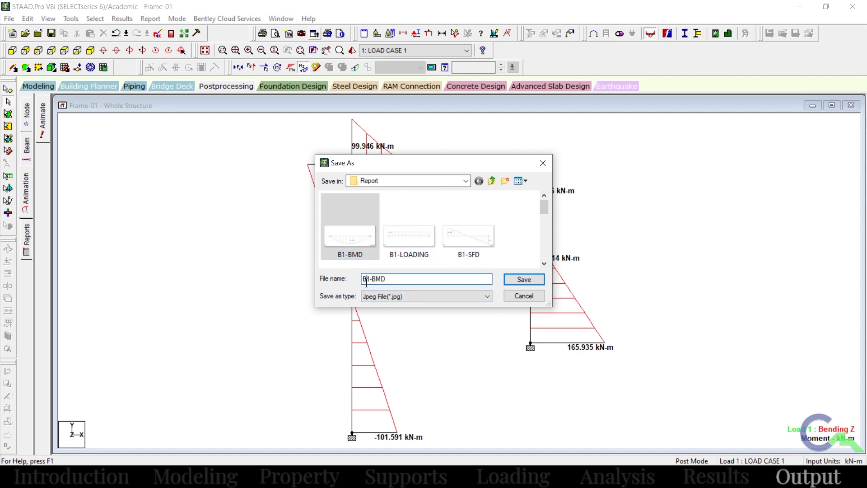
text(F)
click(519, 280)
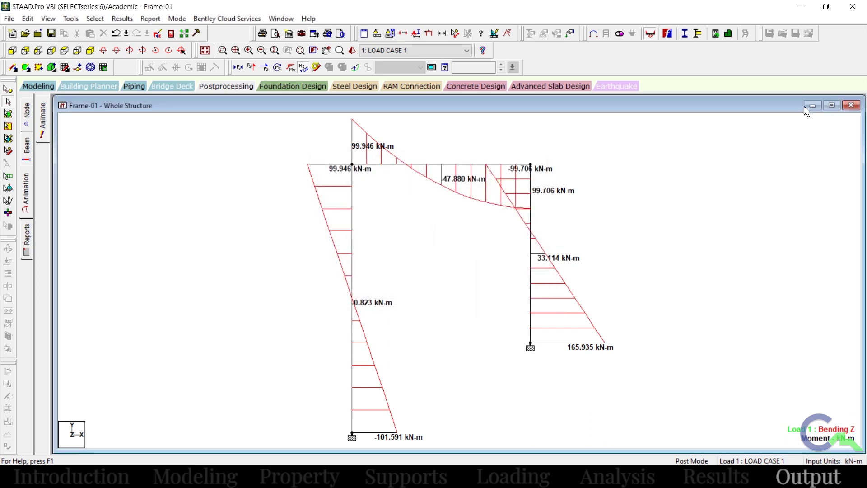
Minimize the structural program and open the Report folder from the desktop in a maximized File Explorer window
click(800, 8)
click(803, 10)
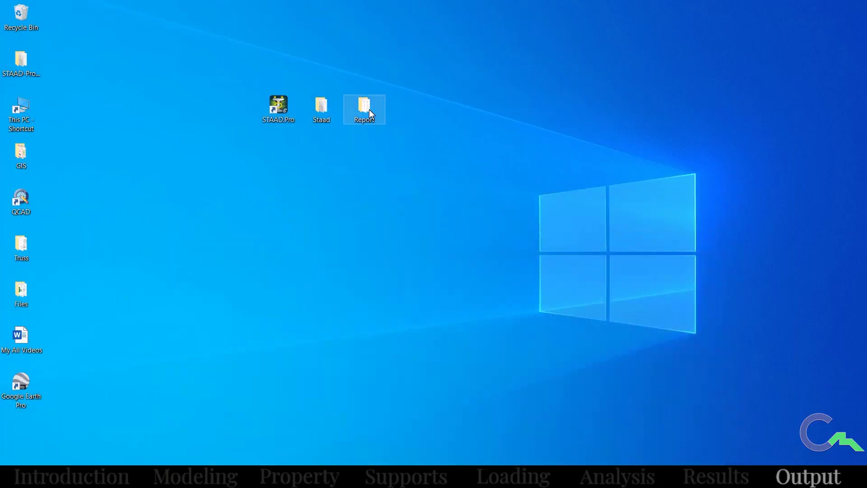
double_click(361, 115)
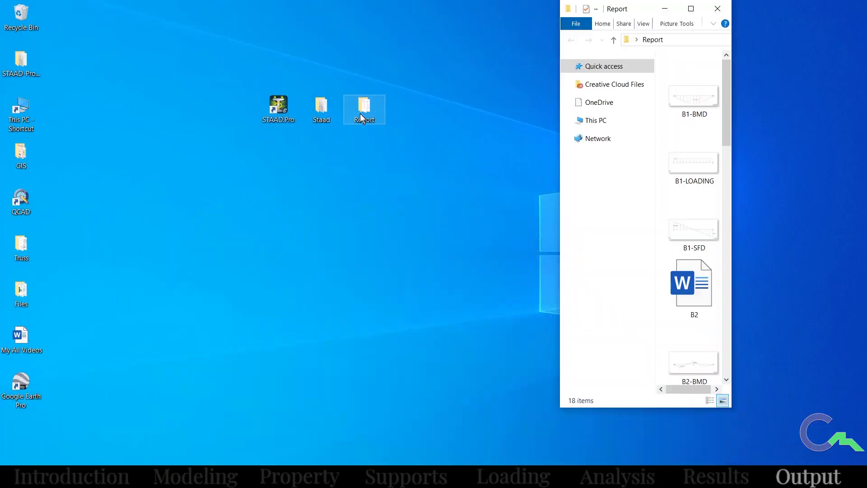
click(689, 8)
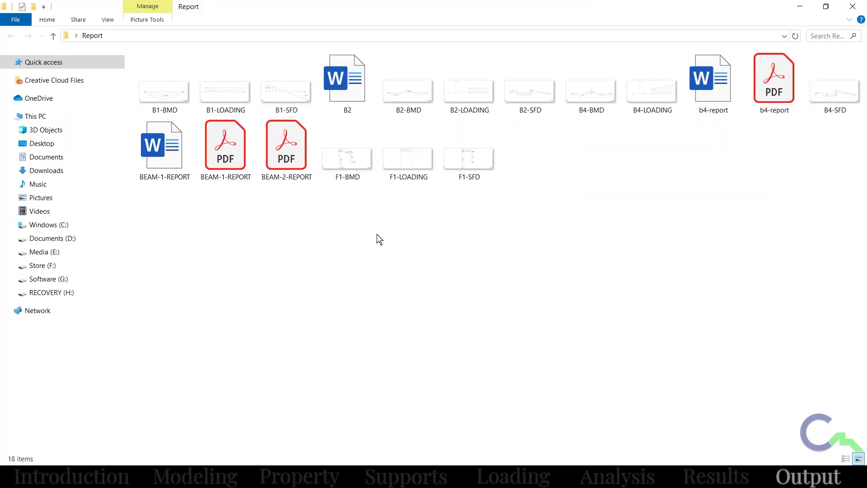
Create a new Microsoft Word document in the Report folder and name it F1-report
right_click(498, 215)
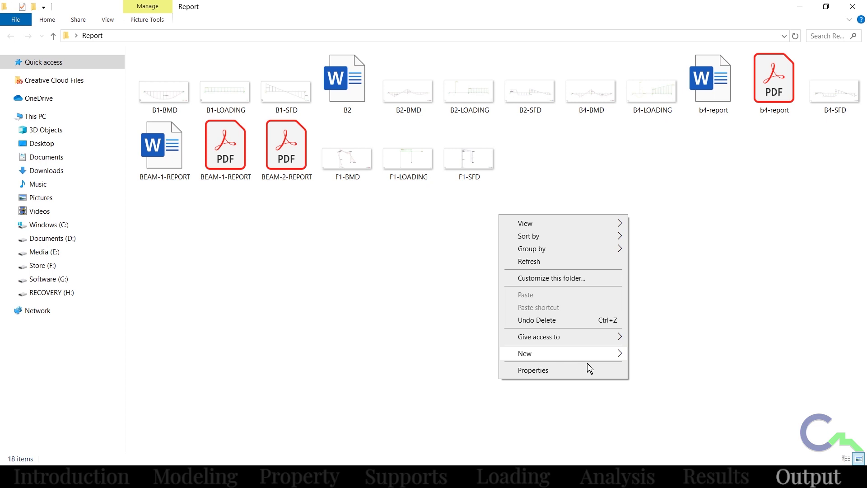
mouse_move(617, 353)
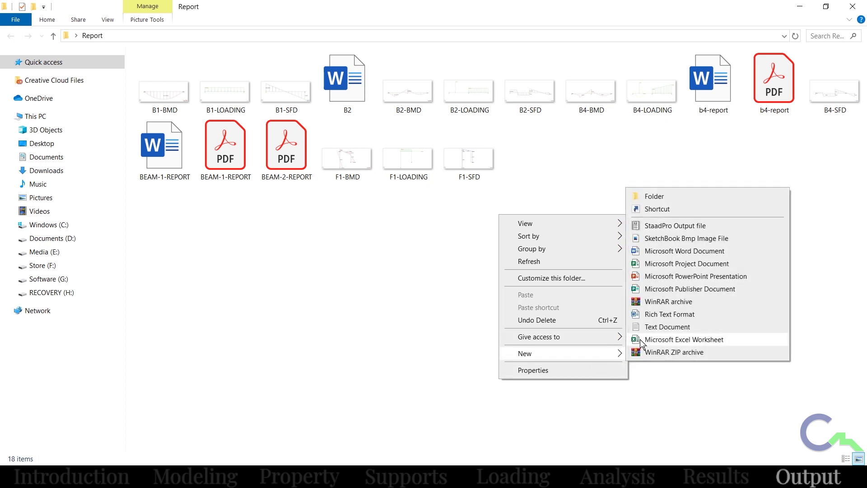
click(669, 251)
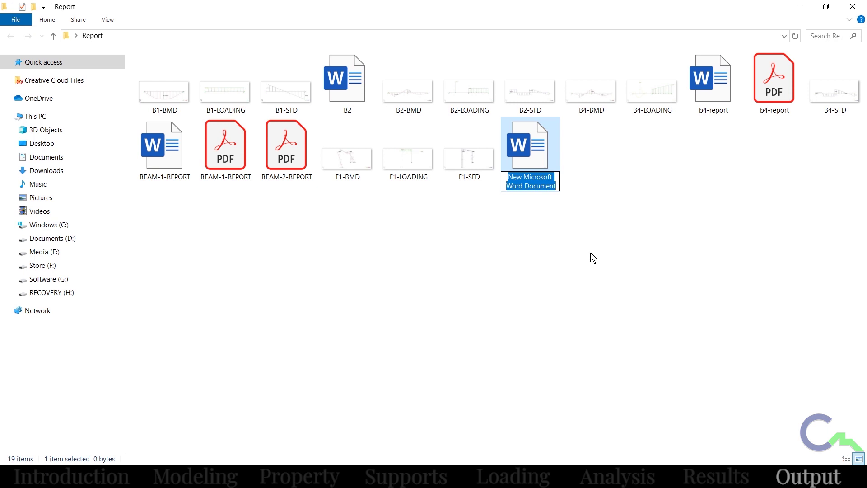
text(F1-)
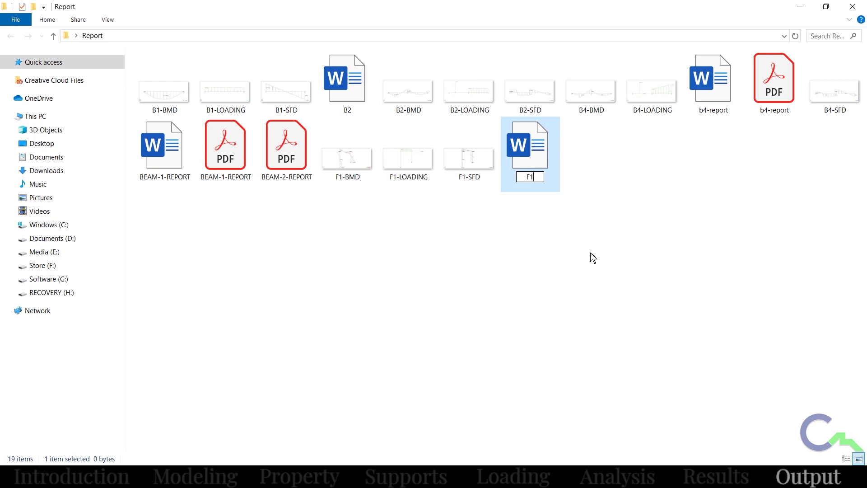
text(rE)
key(BackSpace)
text(eport)
key(Return)
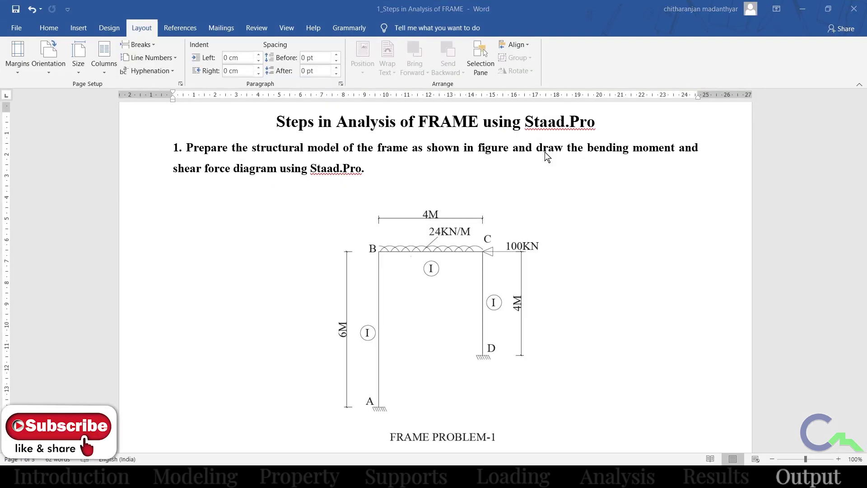
Insert the F1-LOADING picture from the Report folder on the desktop into the blank report
click(82, 30)
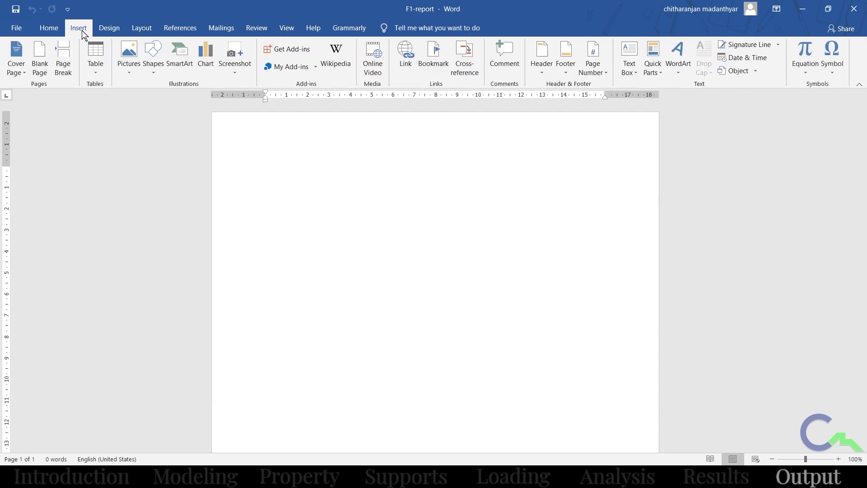
click(128, 61)
click(145, 101)
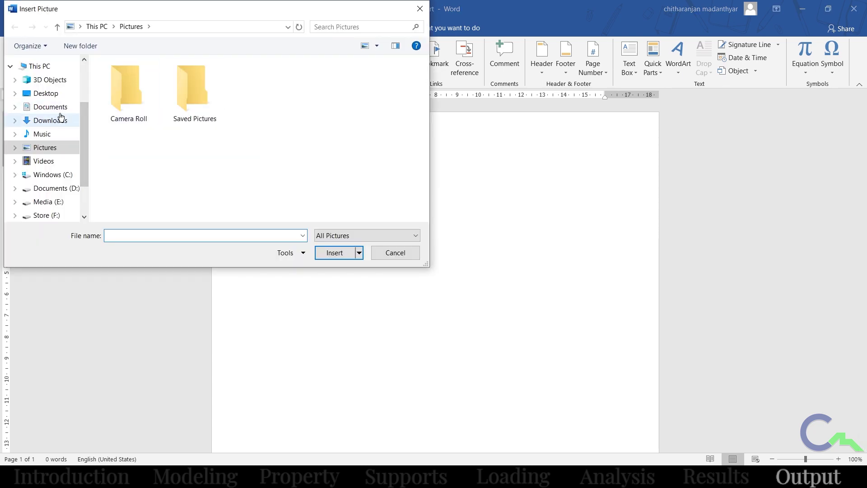
click(51, 92)
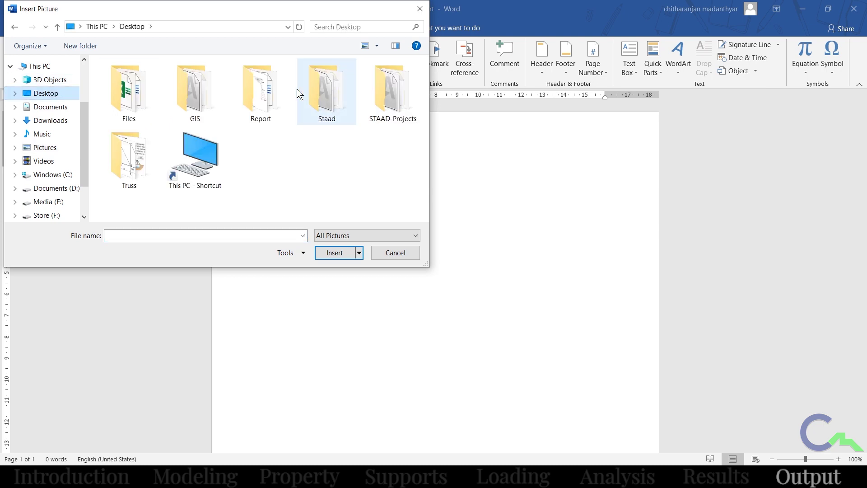
double_click(279, 82)
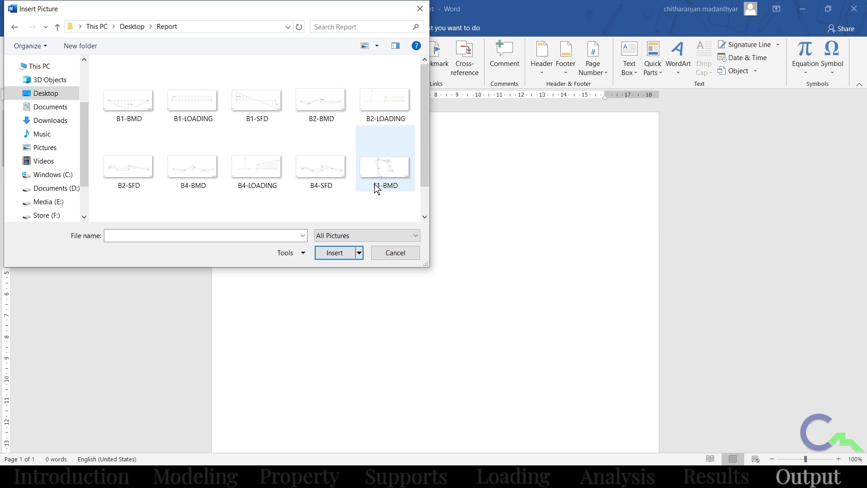
scroll(372, 188, down, 1)
click(137, 205)
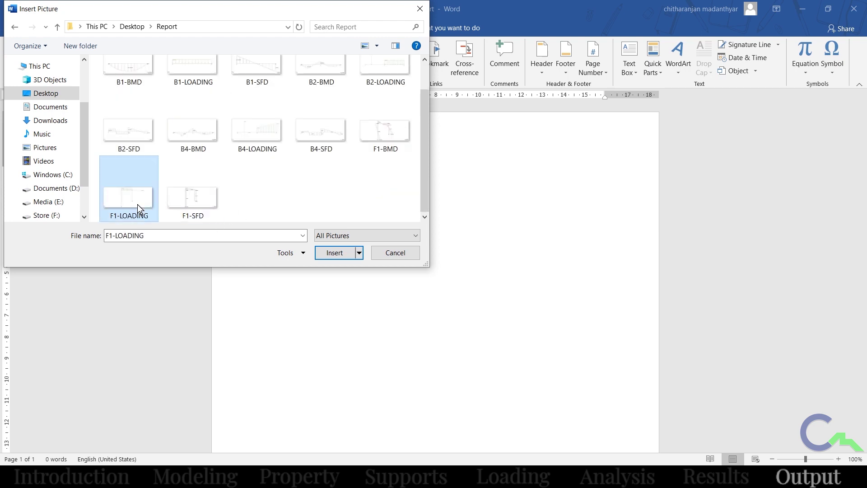
click(338, 252)
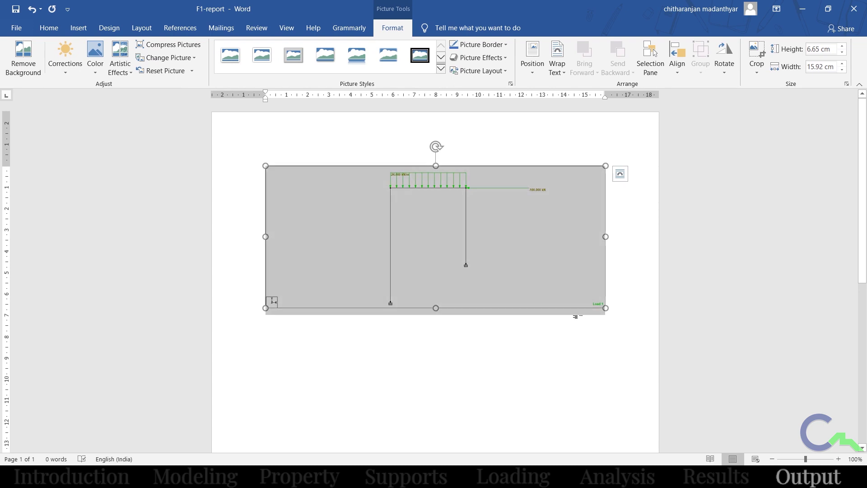
click(628, 310)
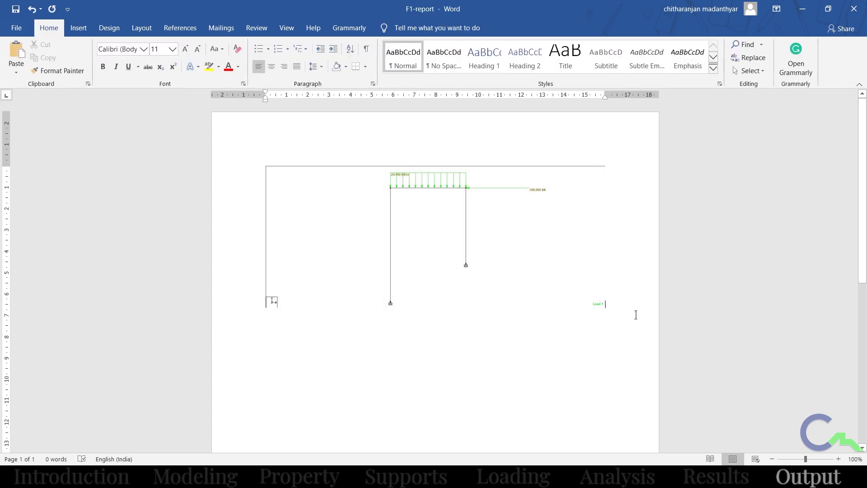
Crop the blank areas on both sides of the loading picture and enlarge it to nearly the full text width
click(464, 246)
right_click(465, 245)
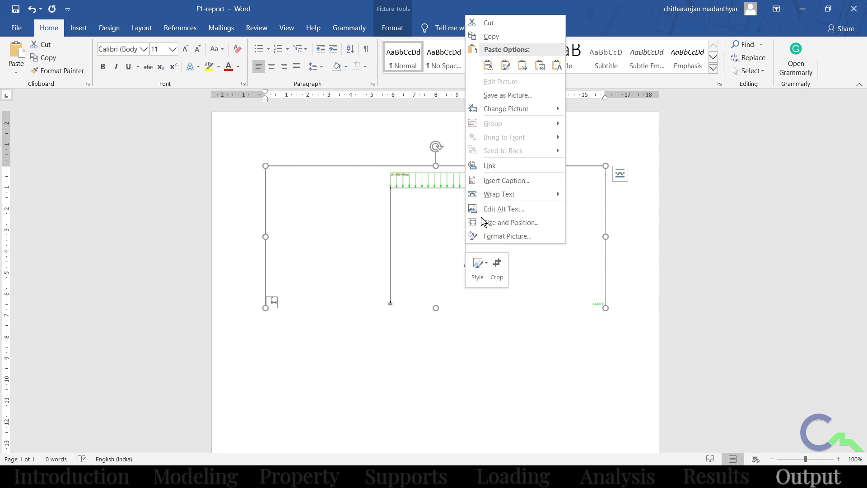
key(Escape)
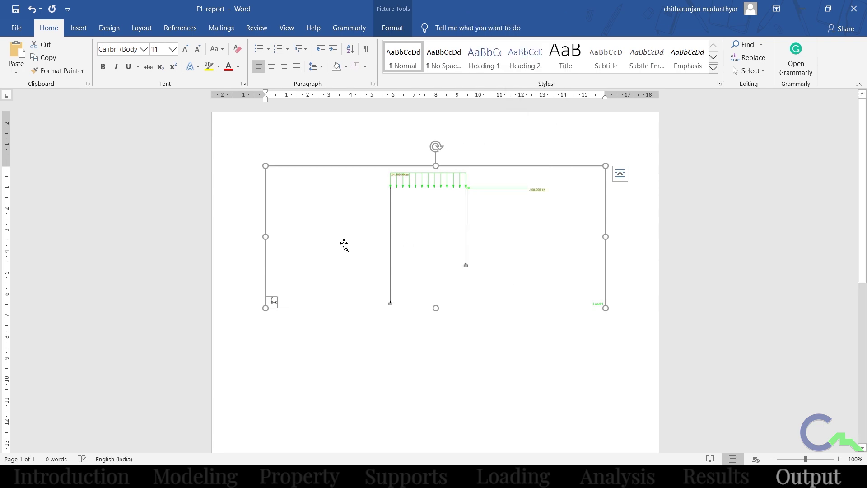
drag(266, 236, 372, 231)
drag(497, 236, 444, 235)
click(502, 317)
click(404, 264)
drag(447, 312, 596, 354)
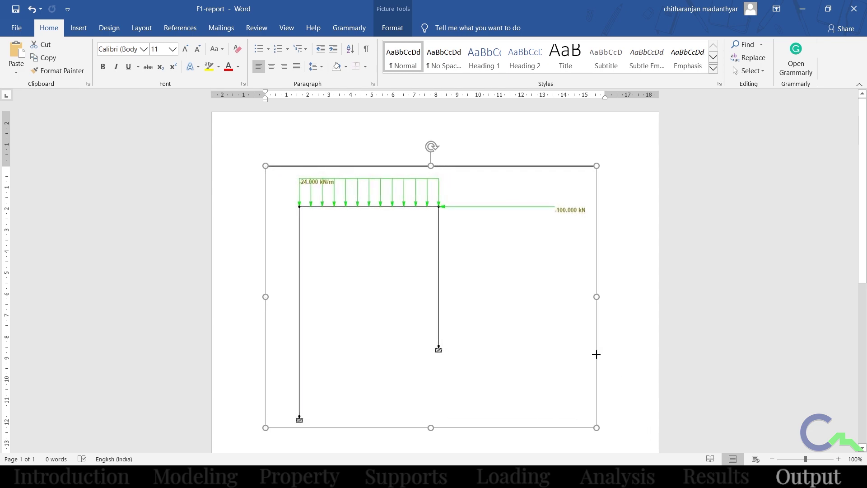
Add the caption LOADING below the picture in bold 16 pt Times New Roman and start a new line under it
scroll(605, 316, down, 3)
click(626, 345)
key(Return)
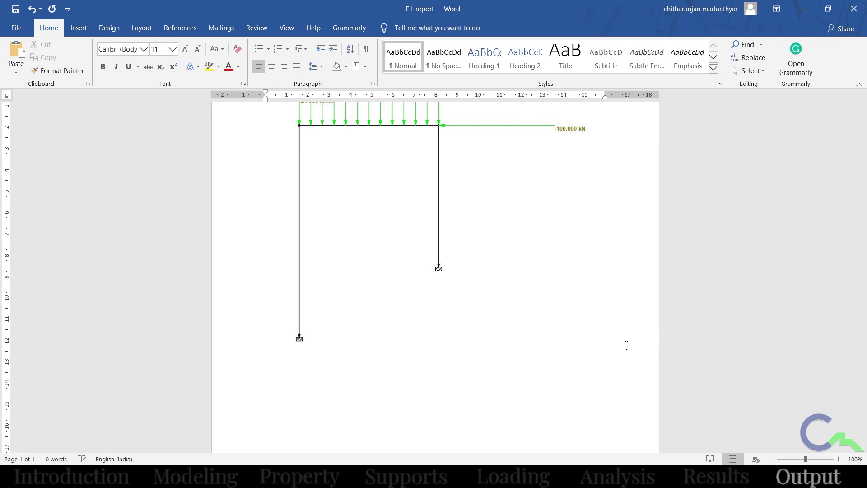
text(LOADIN)
text(G)
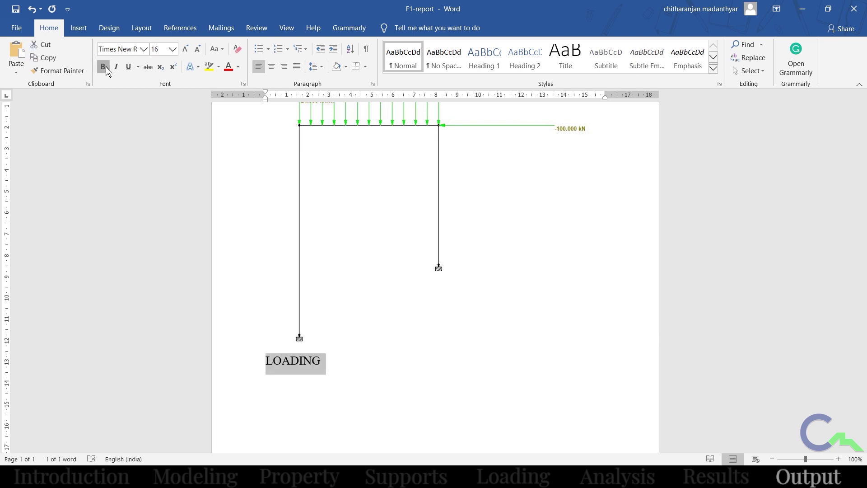
click(106, 67)
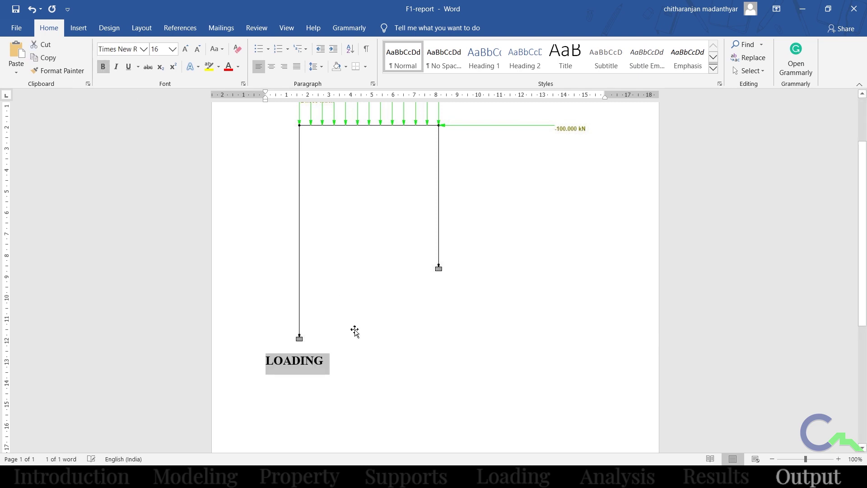
click(366, 357)
key(Return)
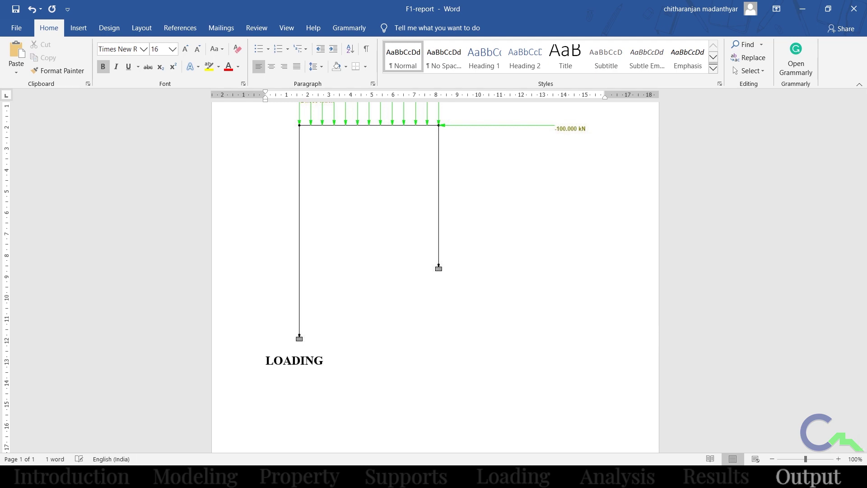
Insert the F1-SFD picture from the Report folder below the LOADING caption
click(78, 28)
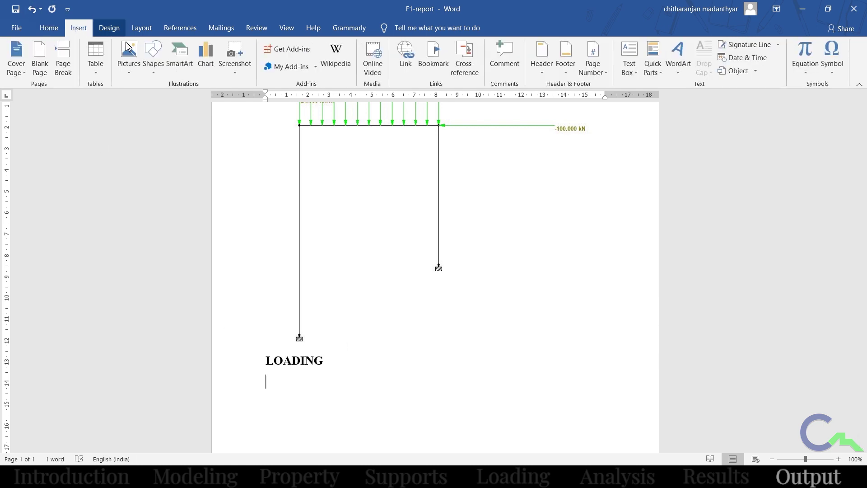
click(120, 57)
click(145, 102)
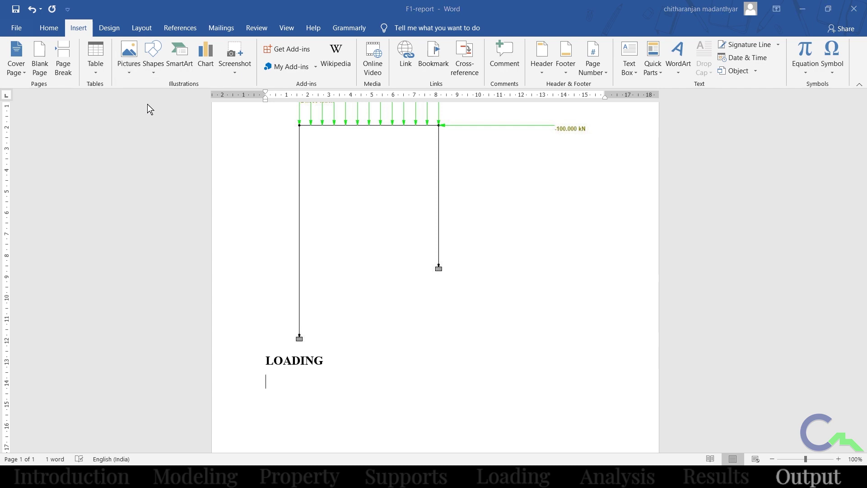
scroll(350, 185, down, 1)
click(190, 195)
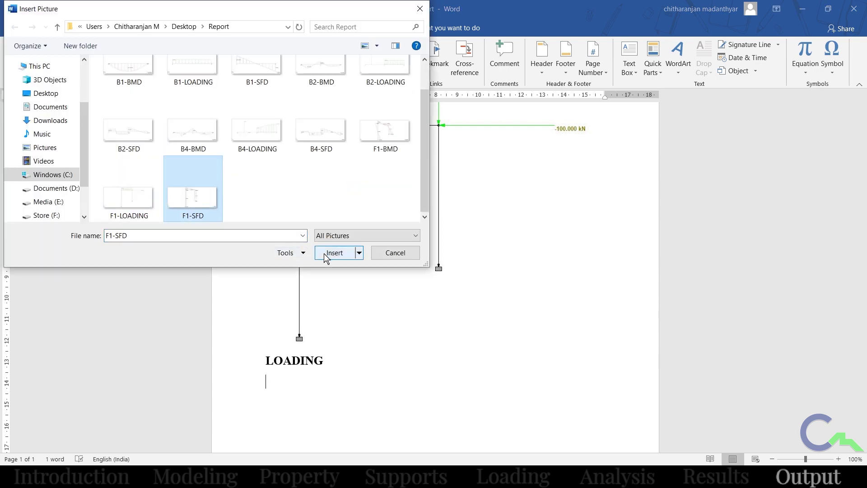
click(326, 253)
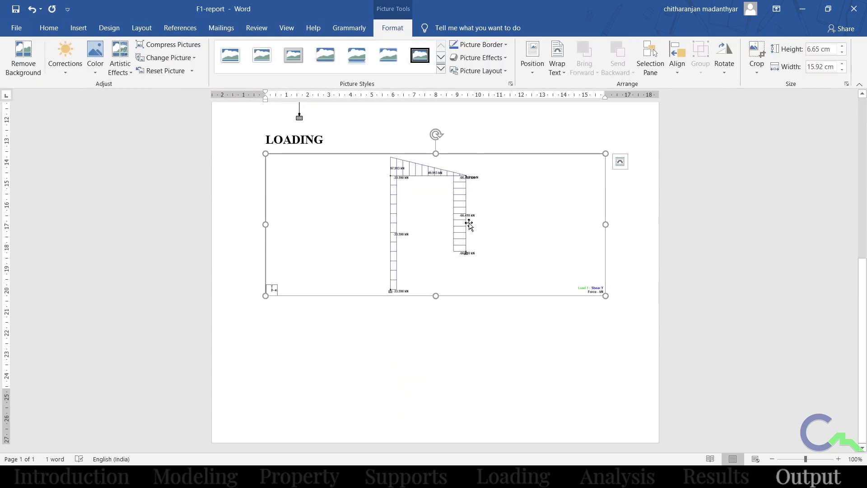
Crop the blank areas on both sides of the shear force diagram and enlarge the picture
right_click(470, 228)
click(506, 196)
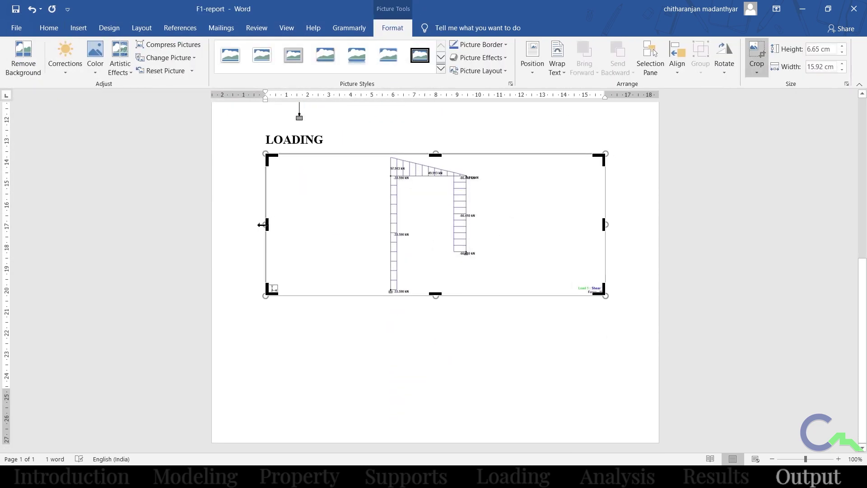
drag(265, 227, 366, 225)
drag(504, 224, 394, 225)
drag(393, 295, 423, 366)
click(407, 316)
Shrink the loading picture on the first page and enlarge the shear force diagram below it
scroll(449, 368, up, 1)
scroll(425, 361, up, 5)
click(474, 217)
drag(592, 287, 540, 241)
scroll(539, 240, down, 3)
click(384, 271)
drag(423, 345, 456, 383)
Add the caption SFD below the shear force diagram and insert a page break after it
click(466, 370)
key(Return)
text(SFD)
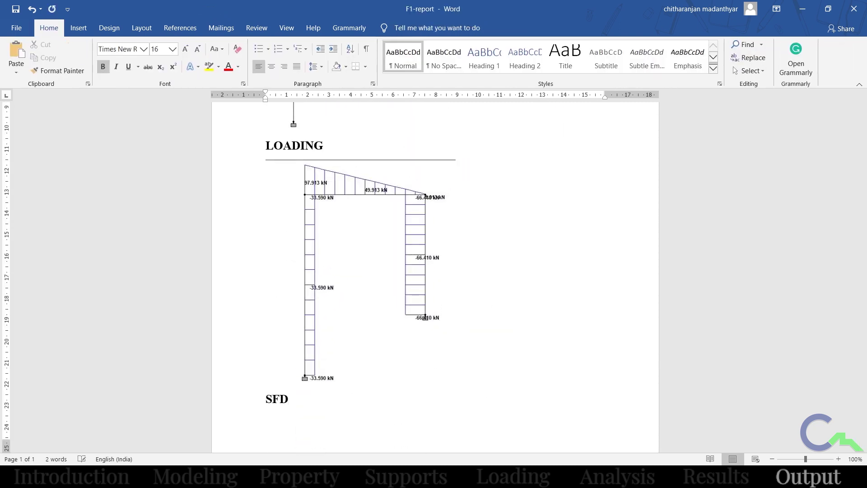
key(ctrl+Return)
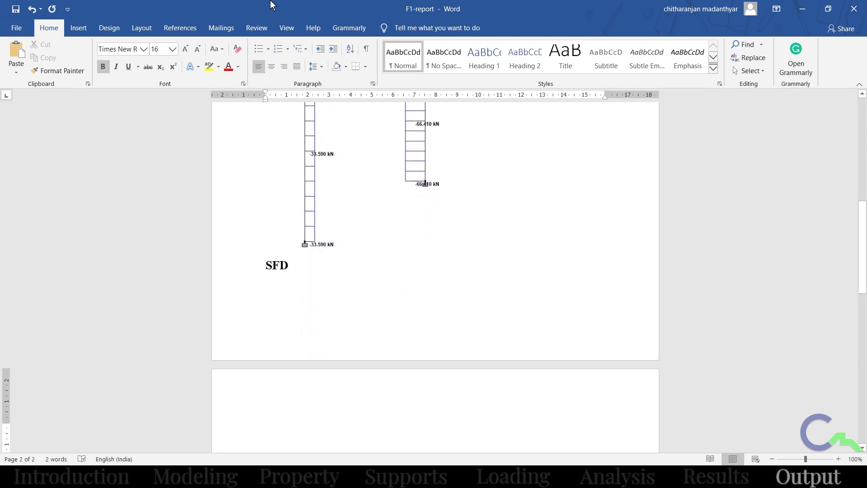
Insert the F1-BMD picture from the Report folder on the second page
click(88, 26)
click(138, 56)
click(142, 99)
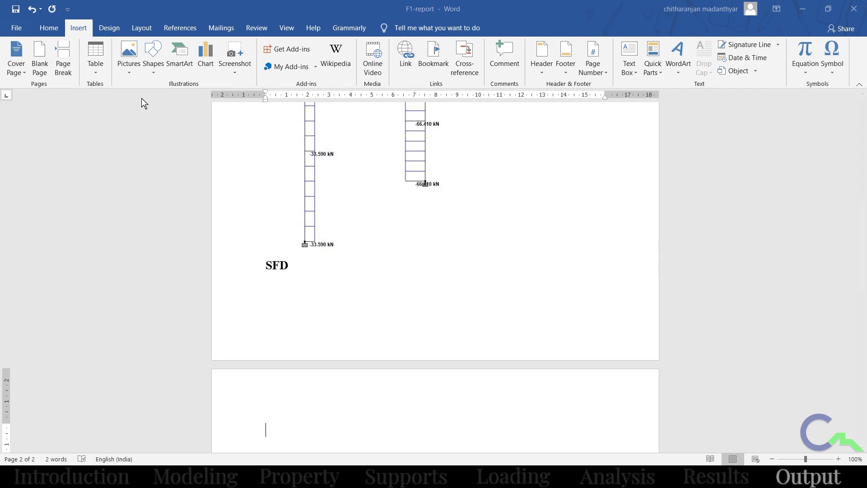
click(186, 212)
click(365, 148)
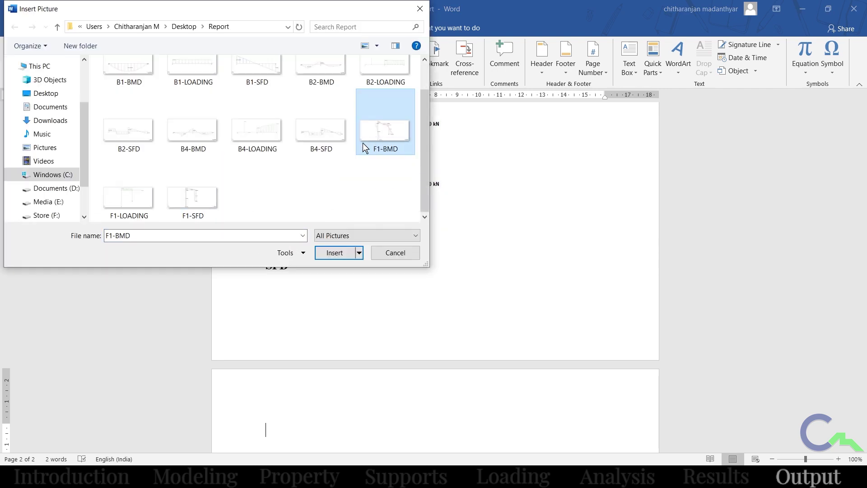
click(344, 253)
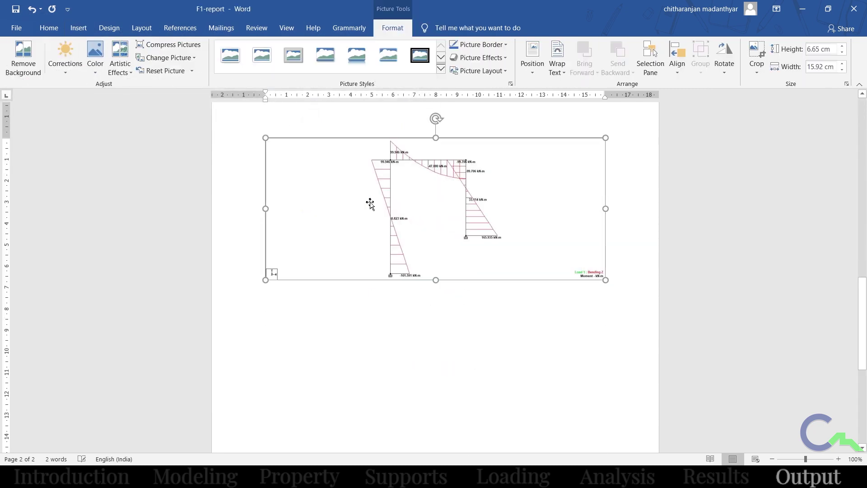
Crop the blank sides of the bending moment diagram and enlarge it to about 10.1 cm high and 10.3 cm wide
right_click(370, 202)
click(402, 171)
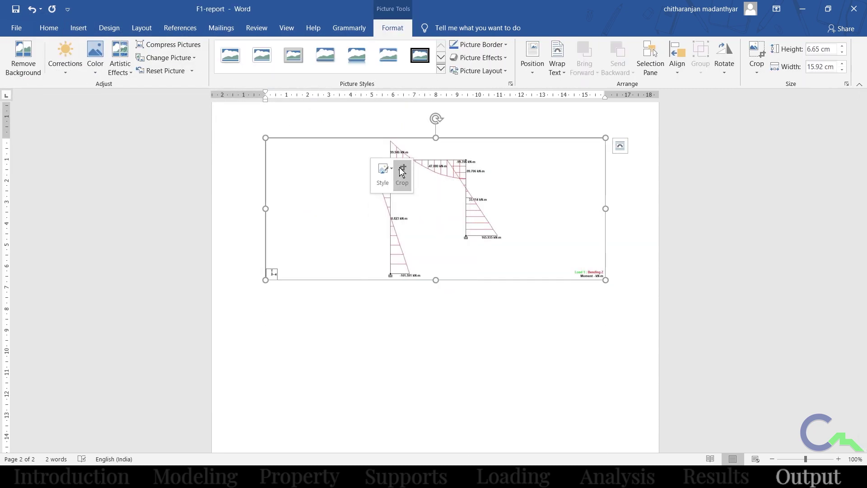
drag(265, 208, 362, 204)
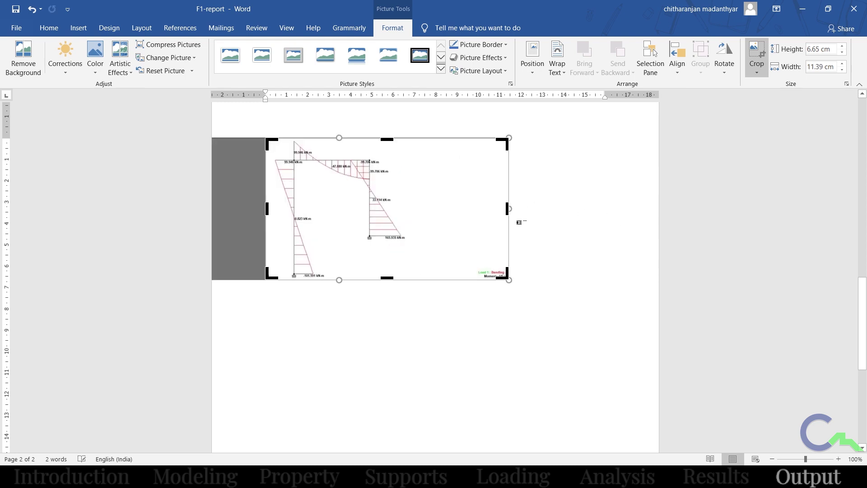
drag(507, 208, 409, 194)
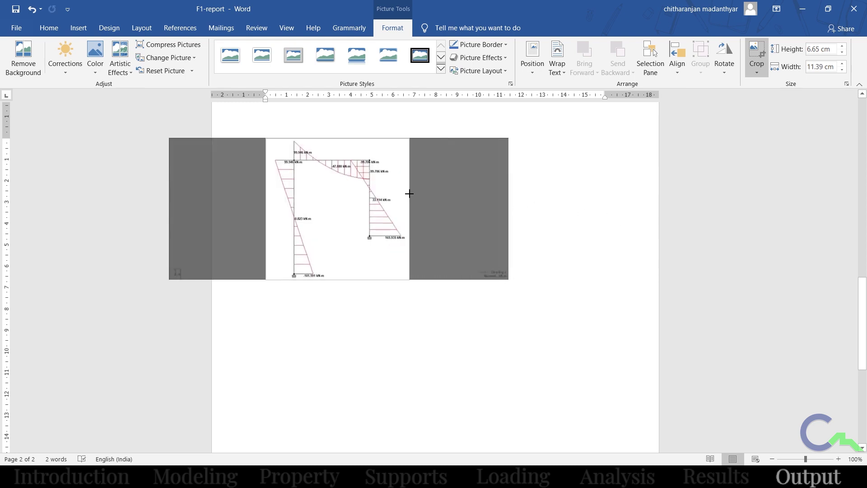
click(540, 246)
click(364, 229)
drag(408, 279, 467, 350)
click(515, 354)
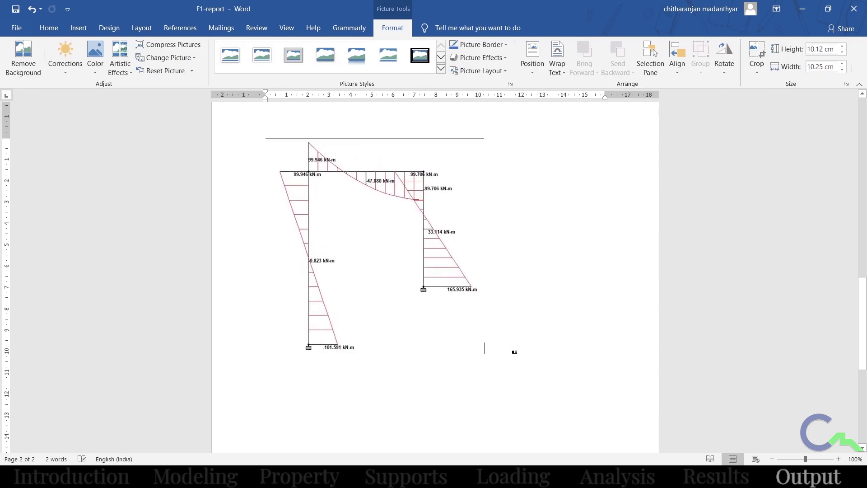
Add the caption BMD below the bending moment diagram and save the report
key(Return)
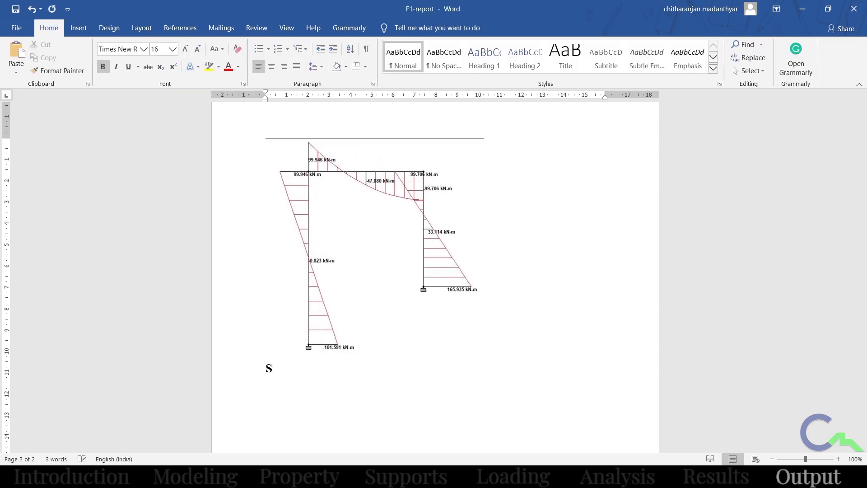
text(BMD)
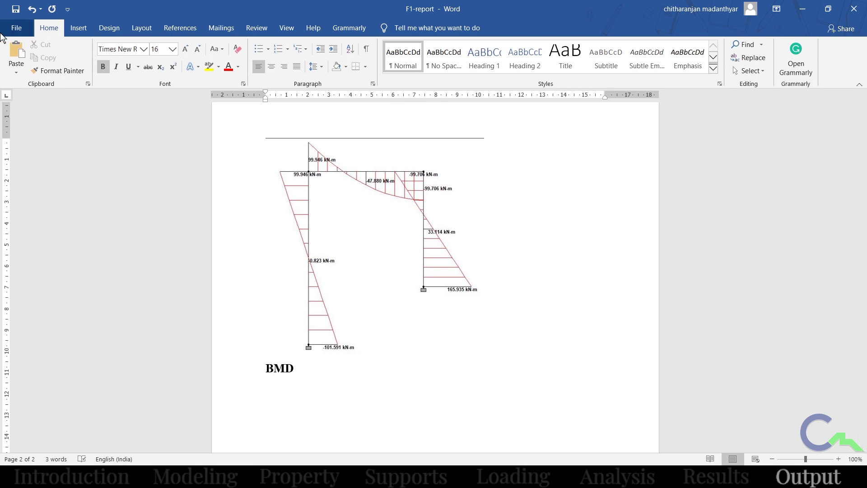
click(13, 9)
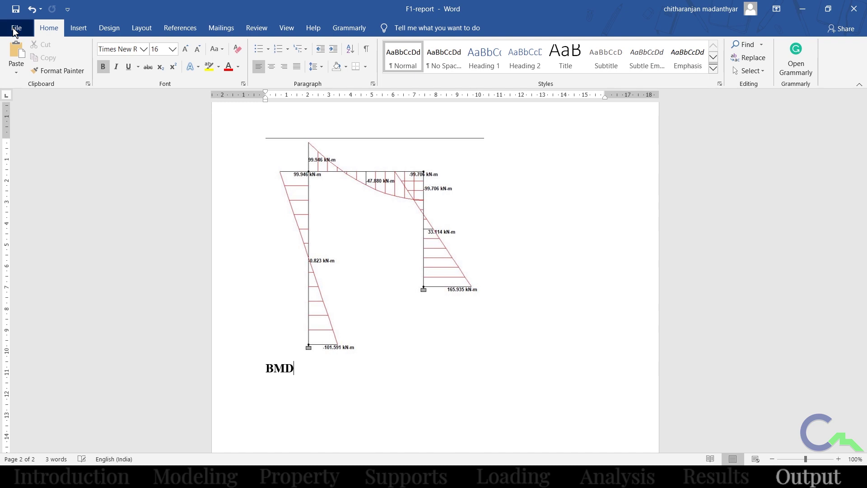
Export the report as a PDF document named F1-report
click(15, 30)
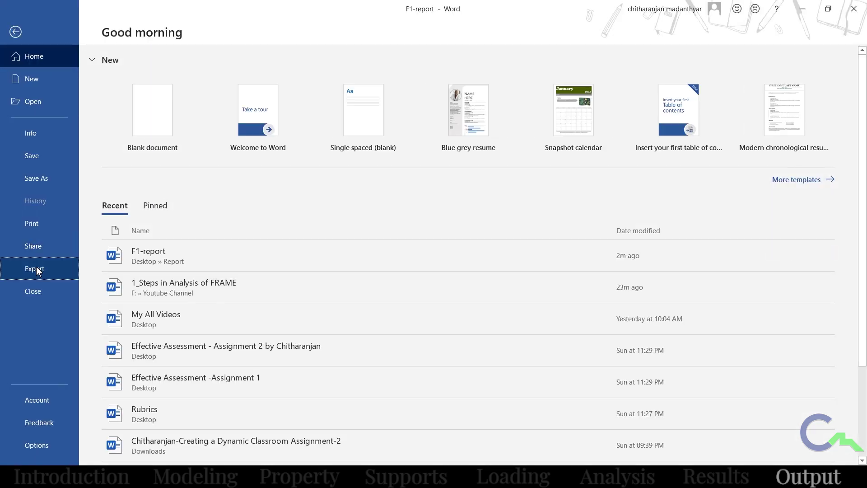
click(36, 269)
click(340, 133)
click(339, 314)
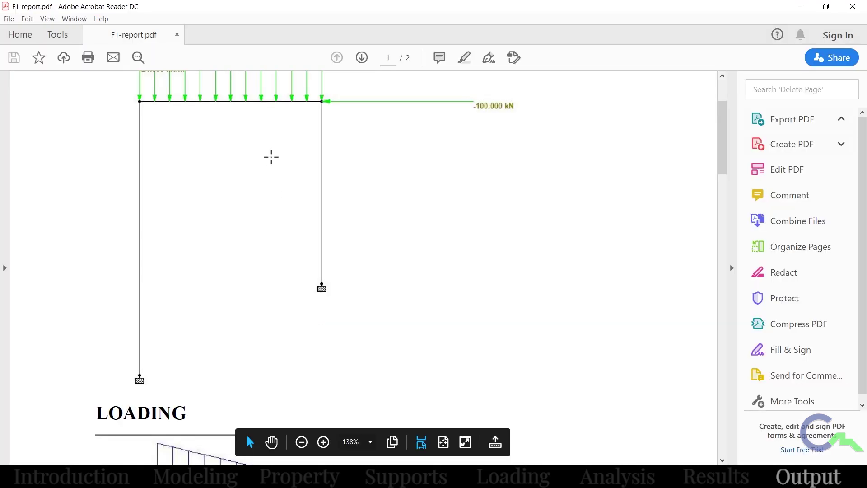
Review the loading, shear force and bending moment diagrams and their captions across both pages of the exported PDF
scroll(270, 158, up, 2)
scroll(265, 172, down, 8)
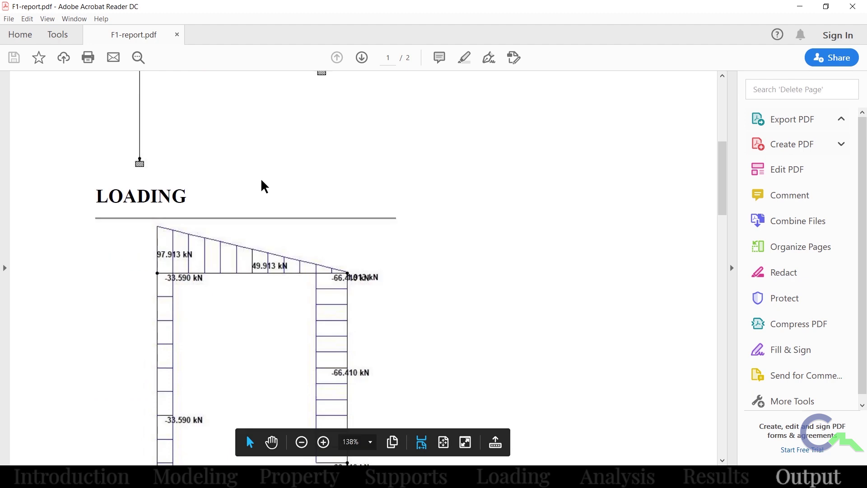
scroll(266, 187, down, 15)
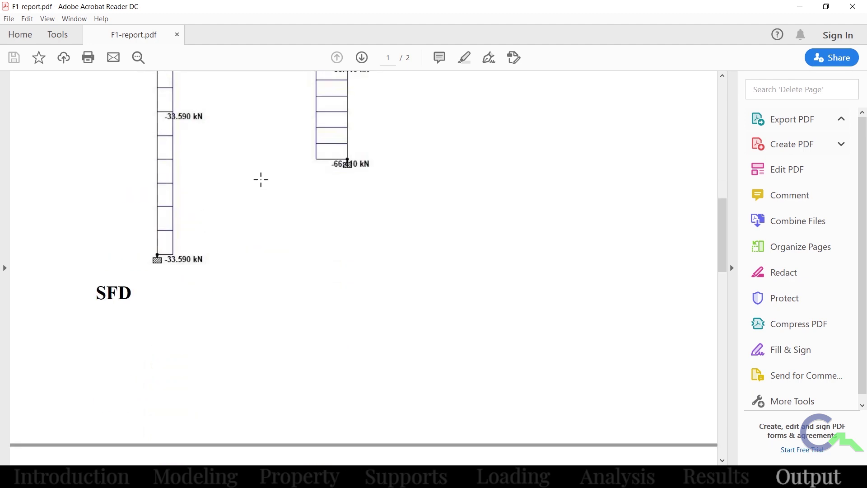
scroll(271, 190, down, 6)
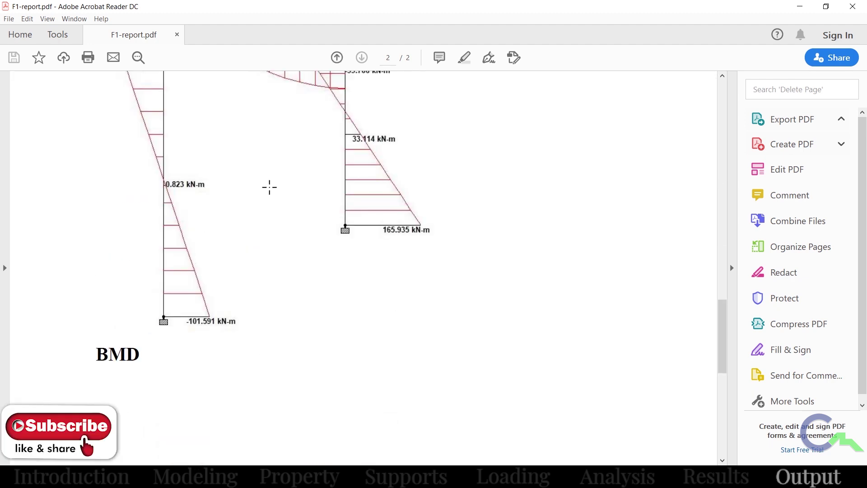